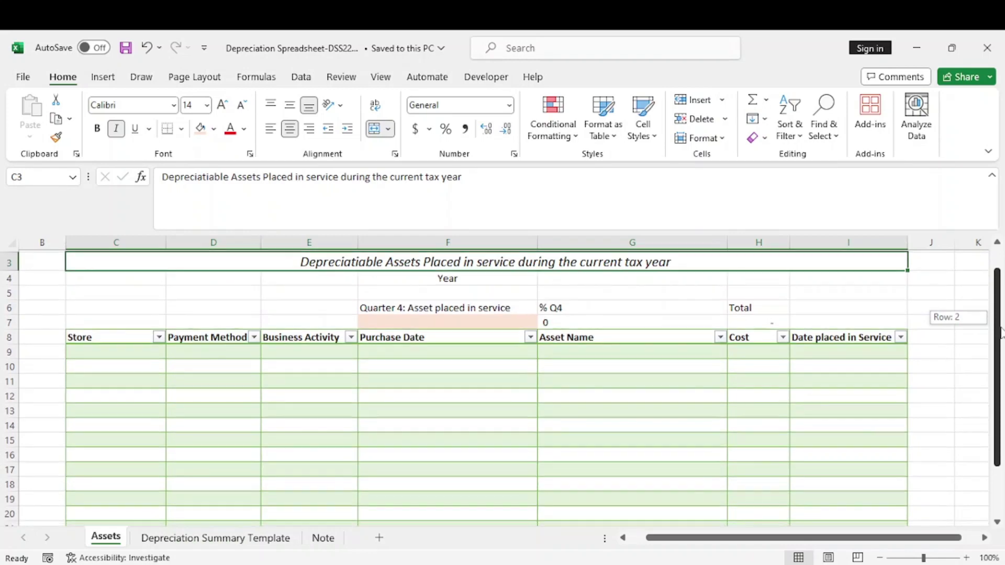
Inspect the Q4 percentage formula in G7, then select H13 in the asset table.
{"action": "left_click_drag", "start_coordinate": [1000, 331], "coordinate": [999, 329]}
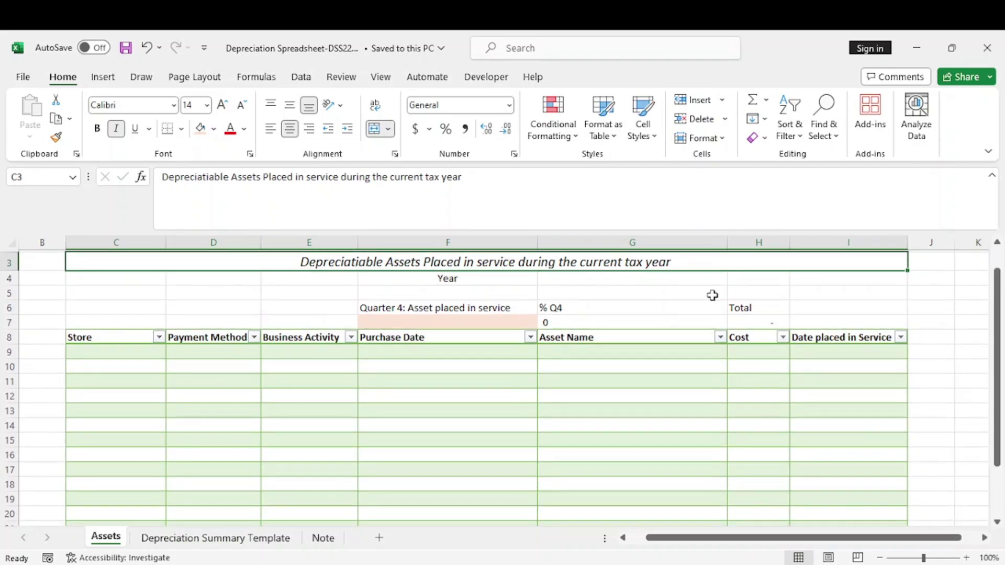
{"action": "left_click", "coordinate": [607, 322]}
{"action": "double_click", "coordinate": [607, 322]}
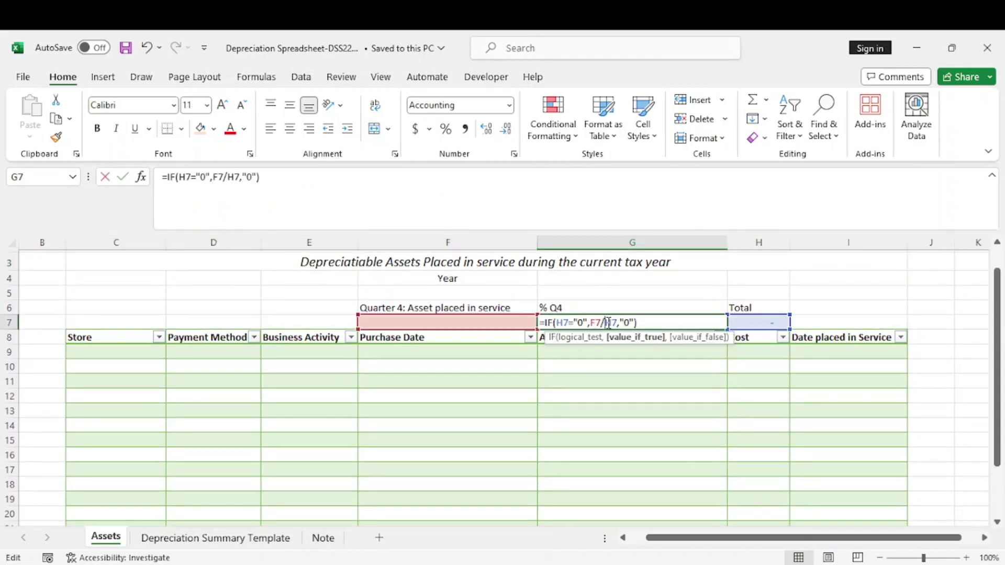
{"action": "key", "text": "Return"}
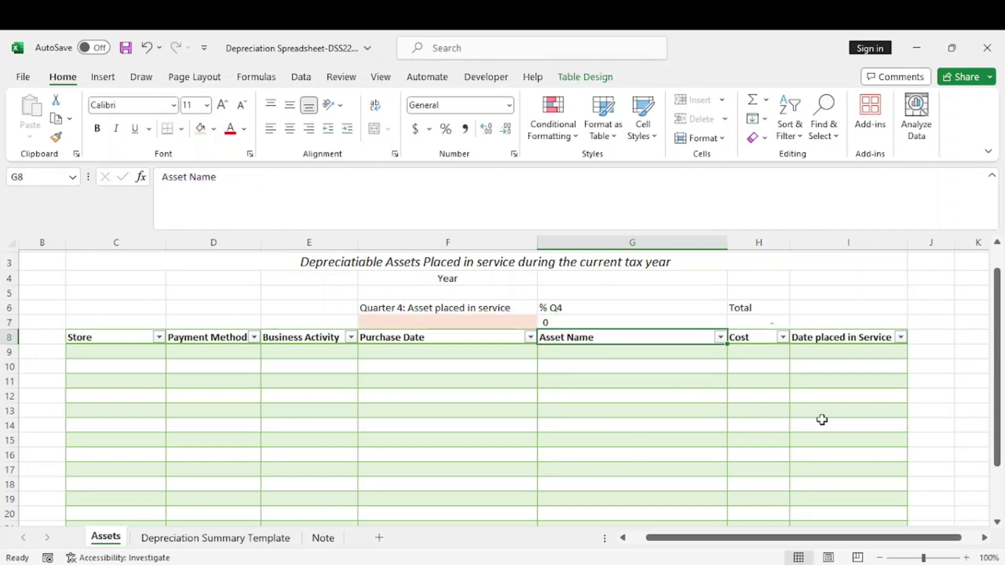
{"action": "left_click", "coordinate": [761, 407]}
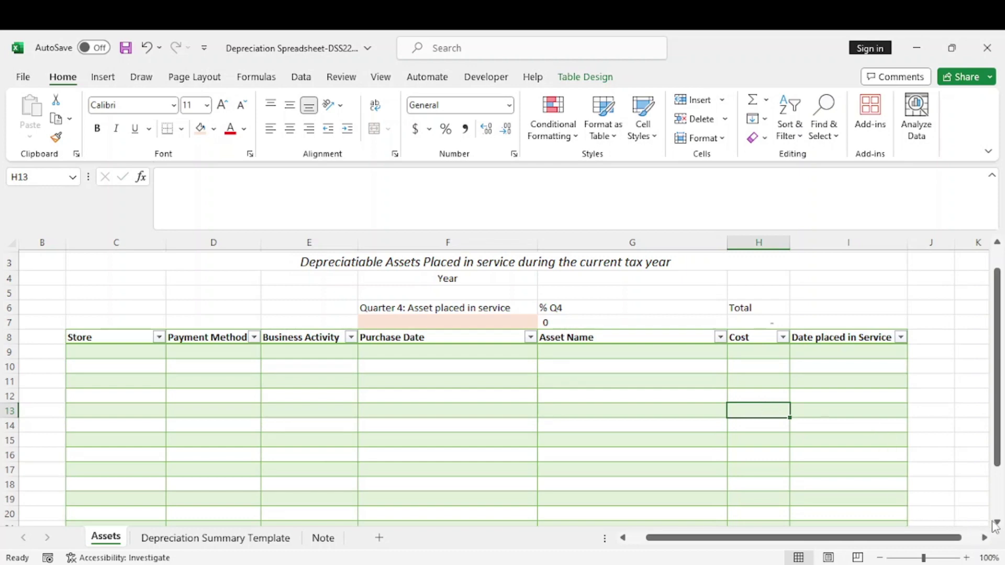
{"action": "scroll", "coordinate": [650, 482], "scroll_direction": "down", "scroll_amount": 4}
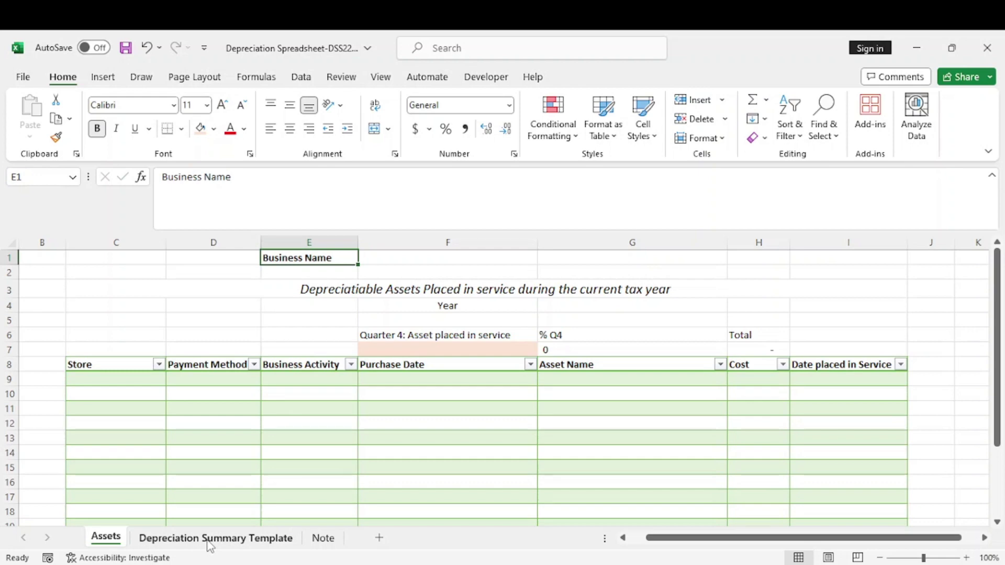
Go to the Depreciation Summary Template sheet, checking Business Name cell I1, and select A14.
{"action": "left_click", "coordinate": [210, 539]}
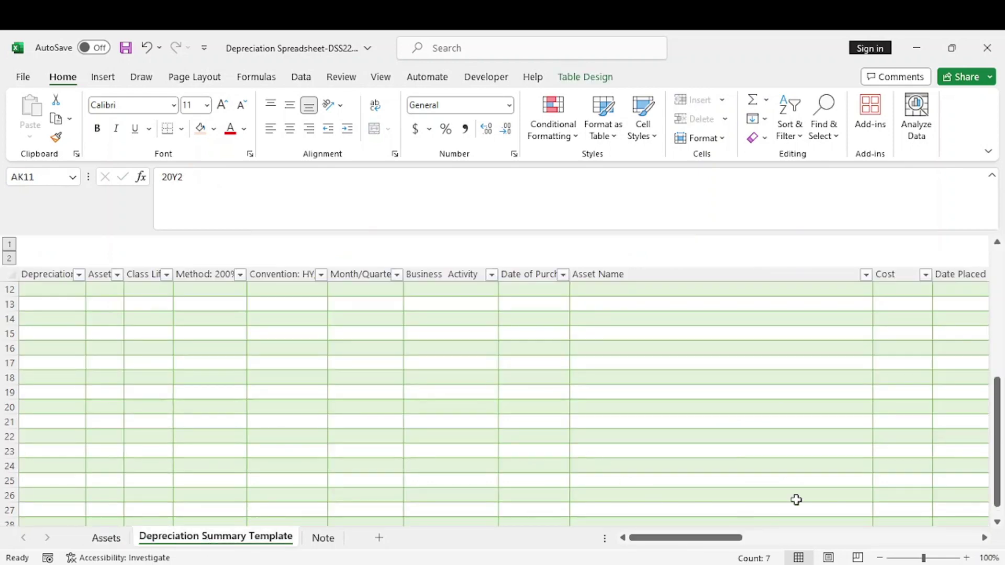
{"action": "left_click_drag", "start_coordinate": [997, 447], "coordinate": [998, 277]}
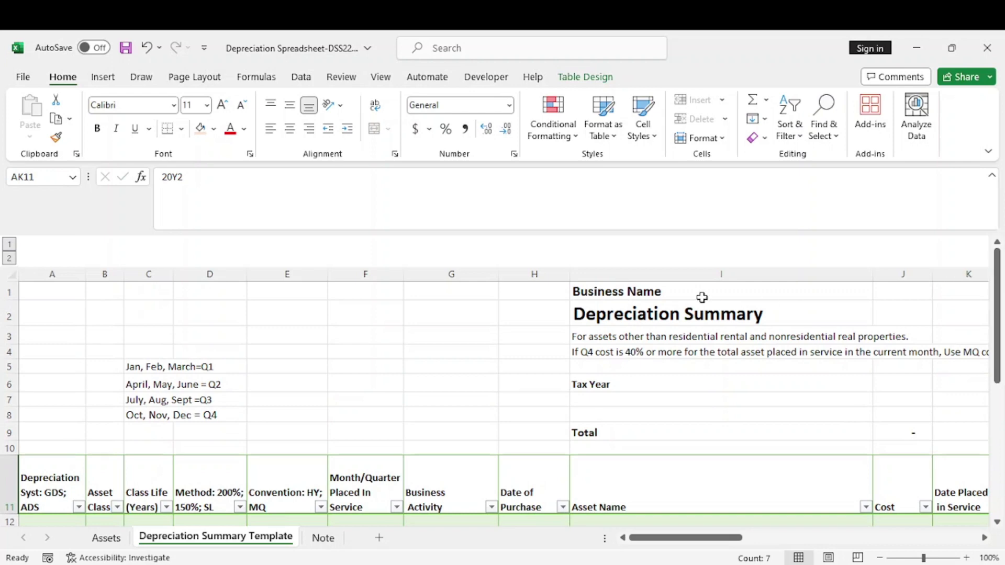
{"action": "left_click", "coordinate": [702, 292]}
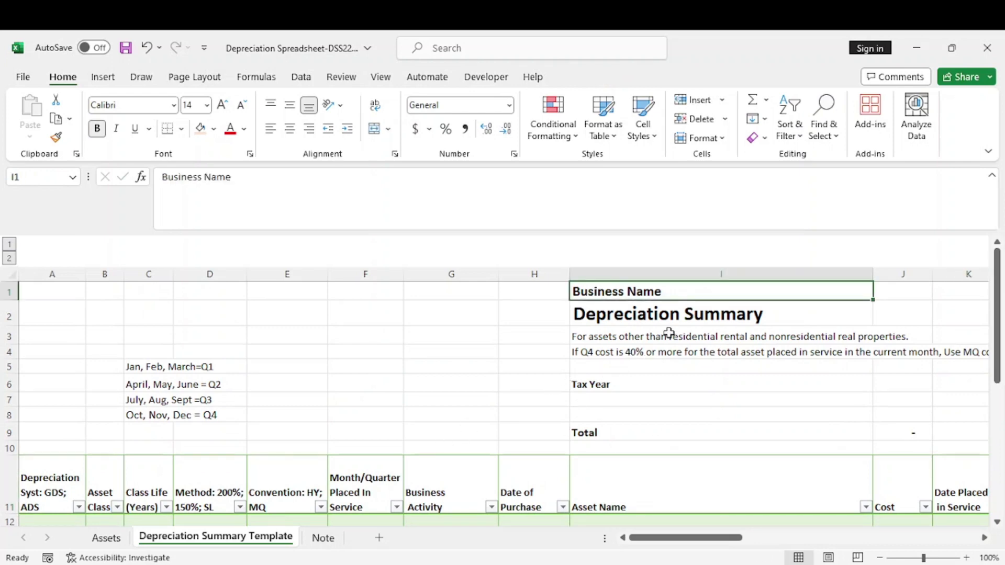
{"action": "scroll", "coordinate": [60, 487], "scroll_direction": "down", "scroll_amount": 1}
{"action": "left_click", "coordinate": [59, 486]}
Step along row 14 through the cost, basis, Section 179, recovery period and Convention columns.
{"action": "key", "text": "Tab"}
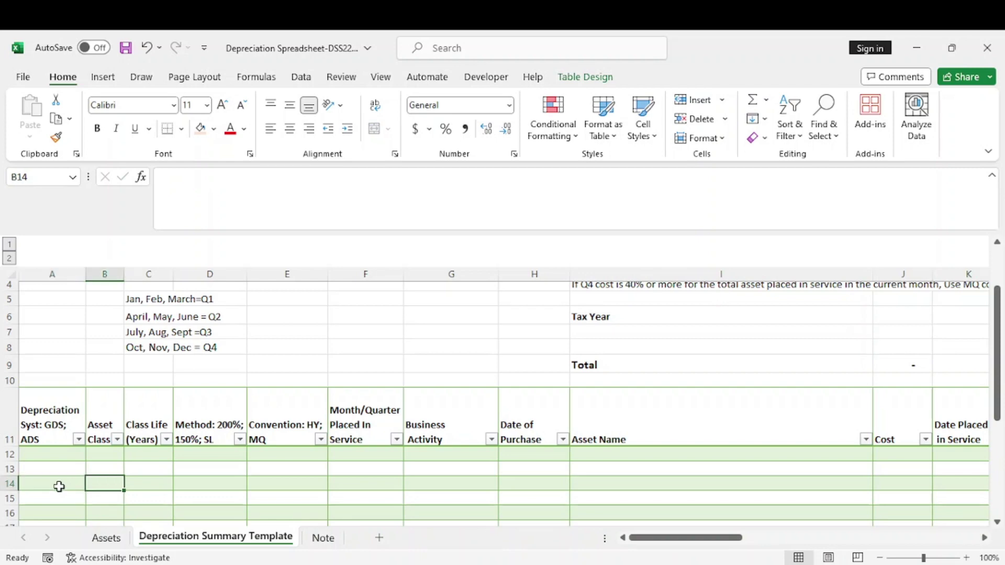
{"action": "key", "text": "Tab"}
{"action": "key", "text": "Tab"}
{"action": "key", "text": "Tab"}
{"action": "key", "text": "Tab"}
{"action": "key", "text": "Tab"}
{"action": "key", "text": "Tab"}
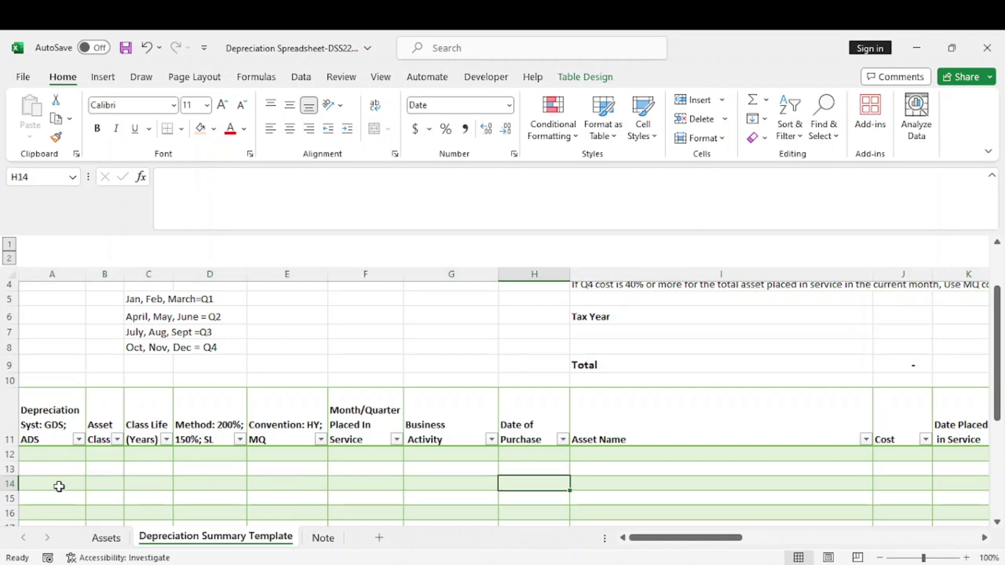
{"action": "key", "text": "Tab"}
{"action": "key", "text": "Tab"}
{"action": "key", "text": "Tab"}
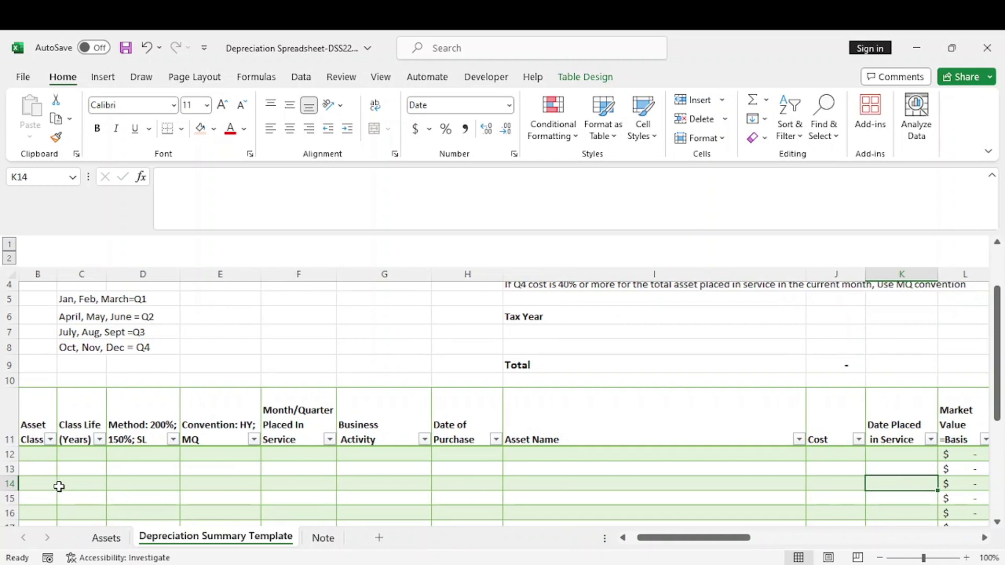
{"action": "key", "text": "Tab"}
{"action": "key", "text": "Tab"}
{"action": "key", "text": "Tab"}
{"action": "key", "text": "Tab"}
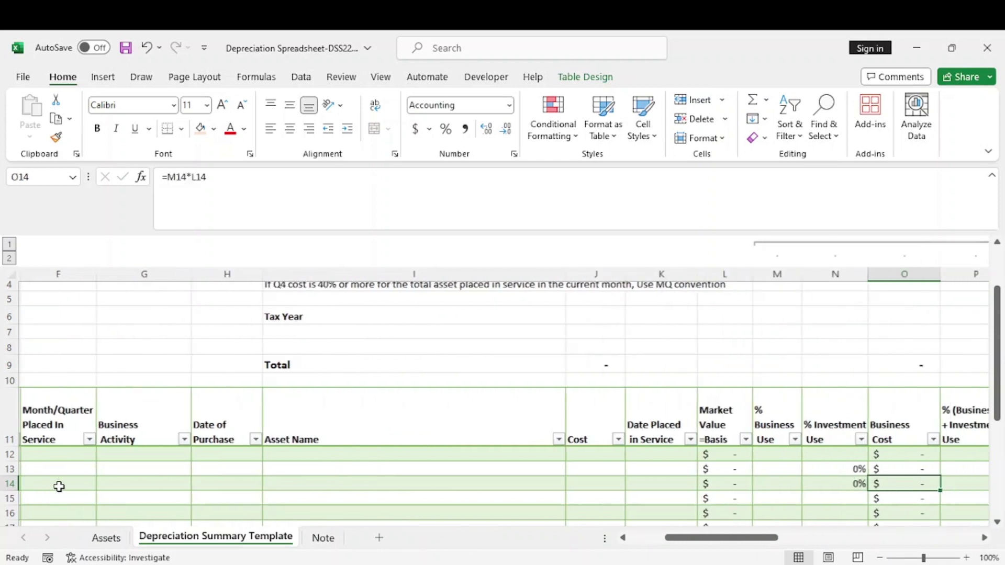
{"action": "key", "text": "Tab"}
{"action": "key", "text": "Tab"}
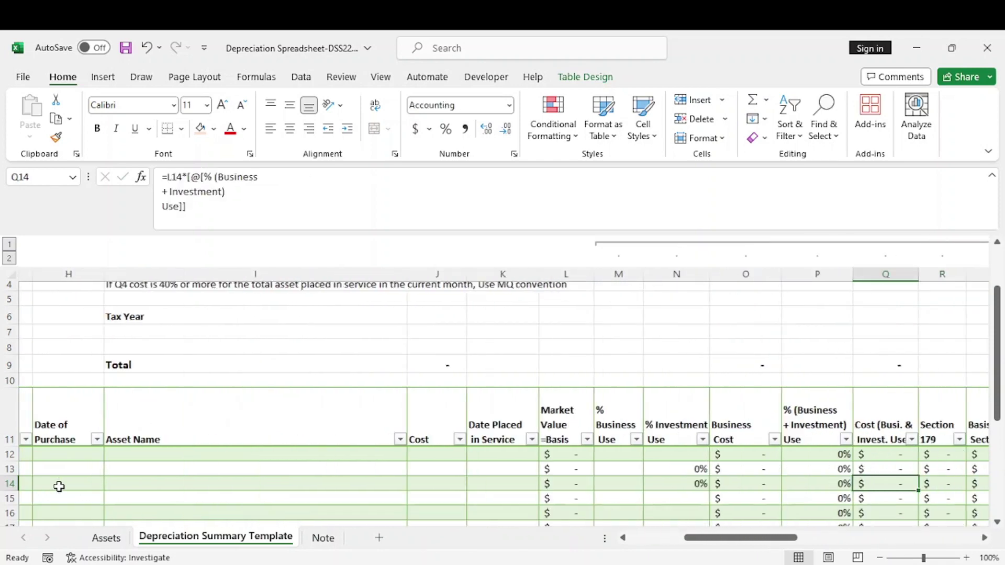
{"action": "key", "text": "Tab"}
{"action": "key", "text": "Tab"}
{"action": "key", "text": "Tab"}
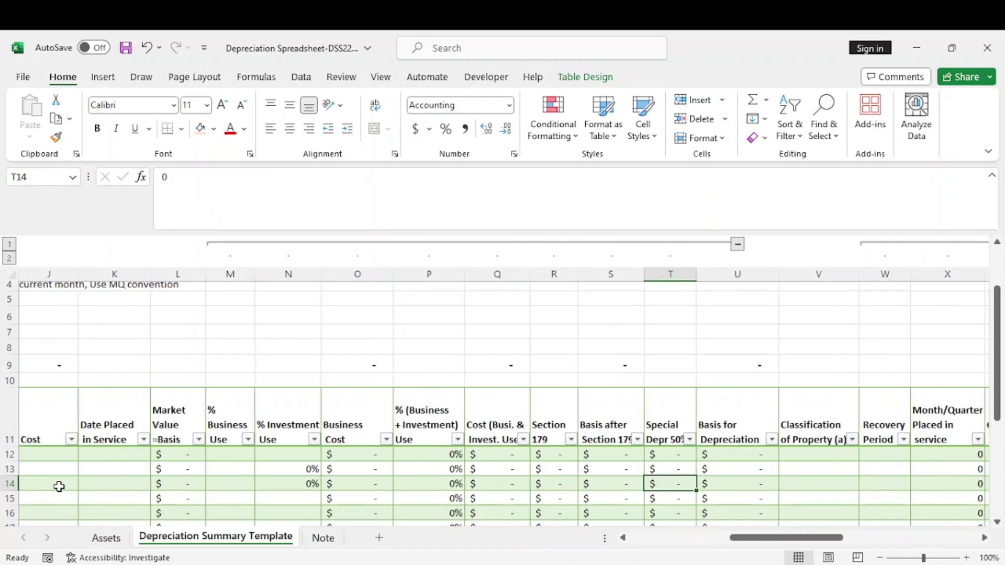
{"action": "key", "text": "Tab"}
{"action": "key", "text": "Tab"}
{"action": "key", "text": "Tab"}
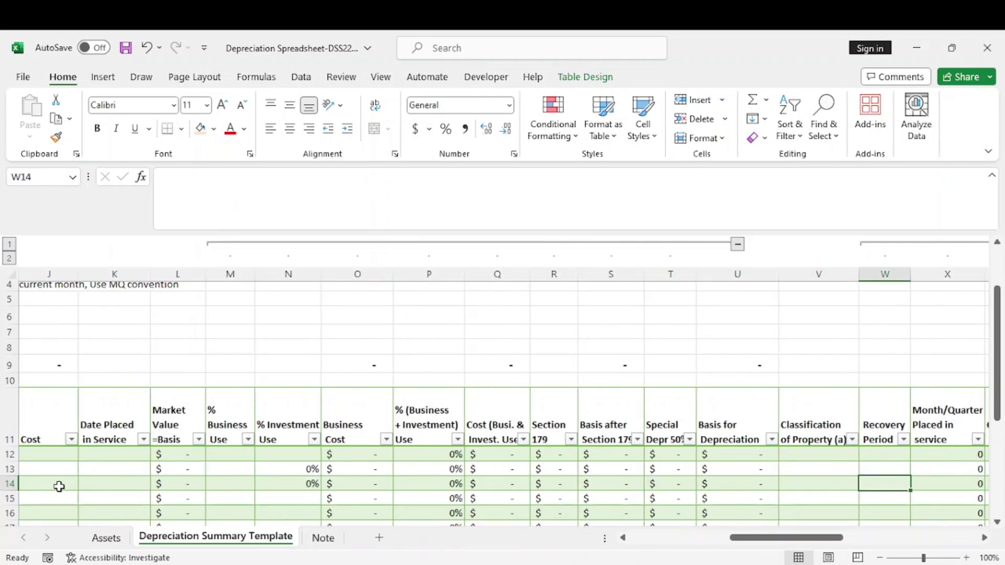
{"action": "key", "text": "Tab"}
{"action": "key", "text": "Tab"}
{"action": "key", "text": "Tab"}
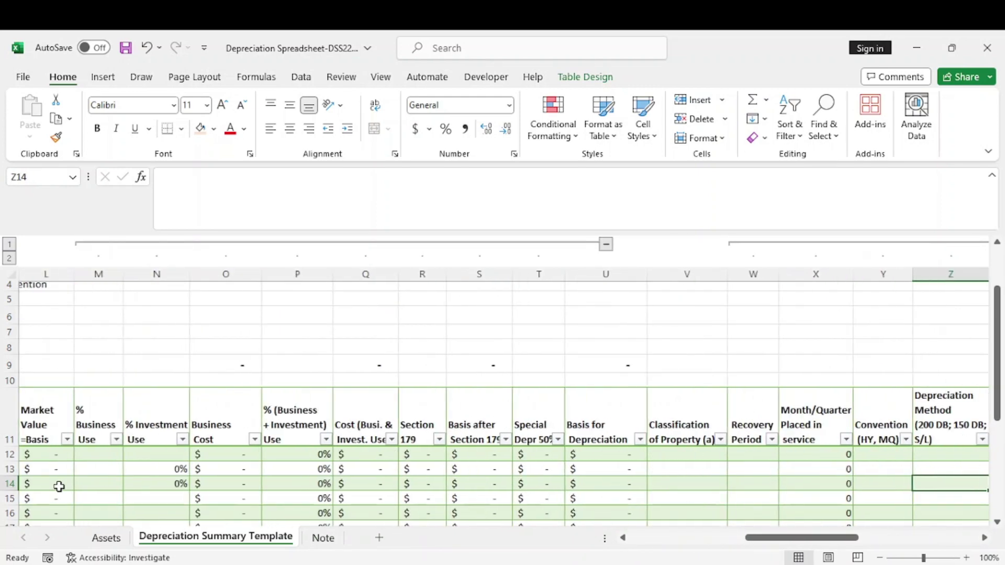
Continue across the Rate Table, Rate Yr 1–8 columns and the 20Y3–20Y7 yearly deductions.
{"action": "key", "text": "Tab"}
{"action": "key", "text": "Tab"}
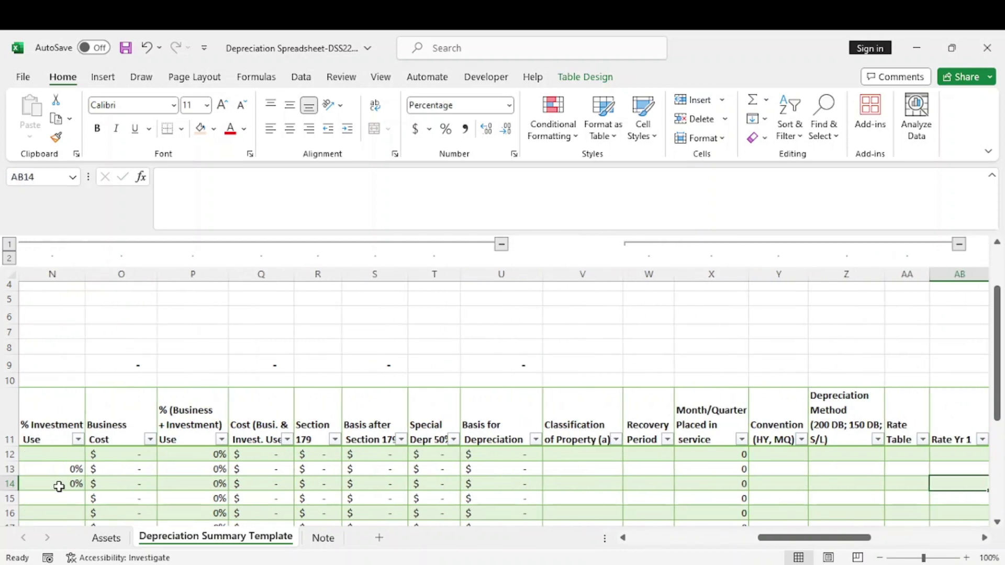
{"action": "key", "text": "Tab"}
{"action": "key", "text": "Tab"}
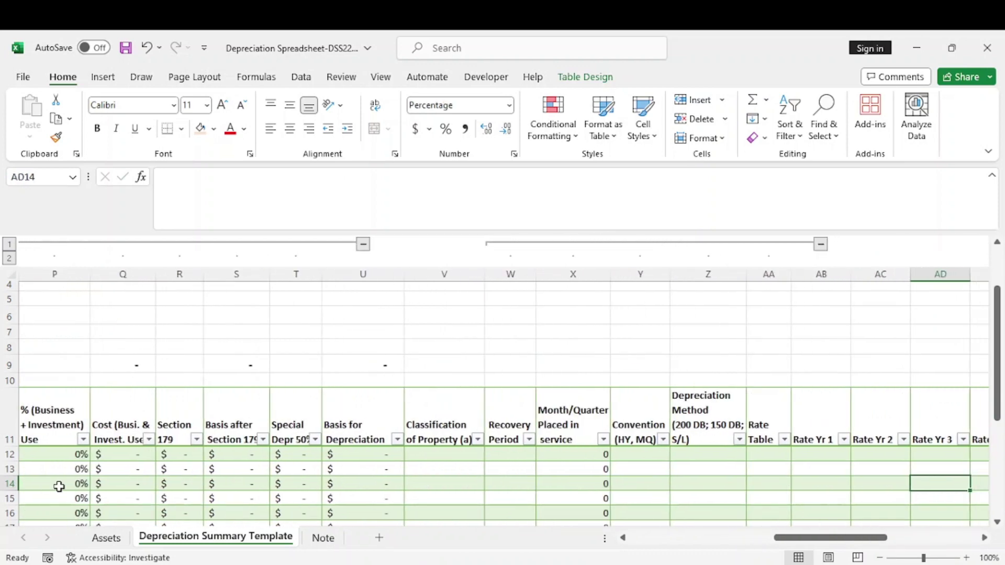
{"action": "key", "text": "Tab"}
{"action": "key", "text": "Tab"}
{"action": "key", "text": "Tab"}
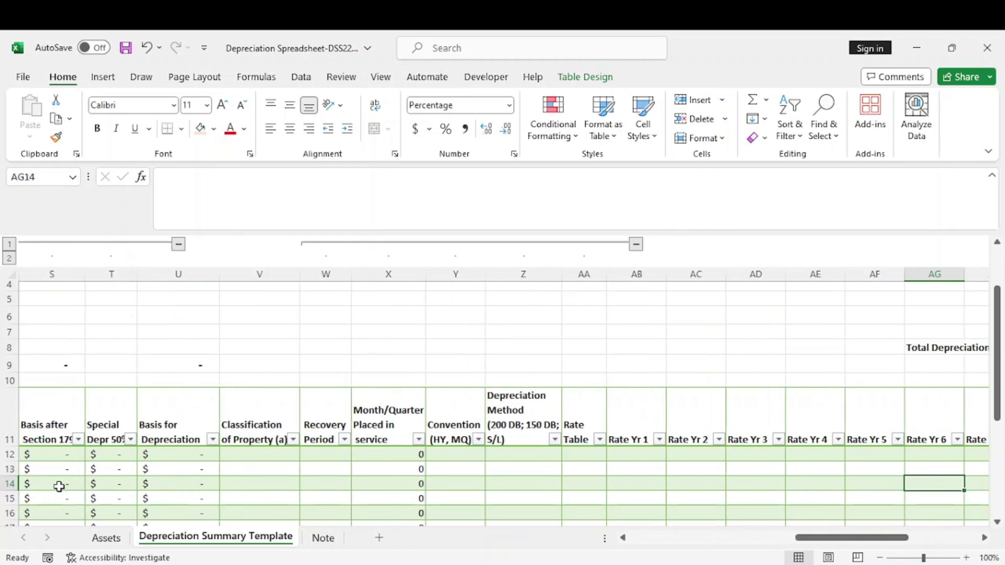
{"action": "key", "text": "Tab"}
{"action": "key", "text": "Tab"}
{"action": "key", "text": "Tab"}
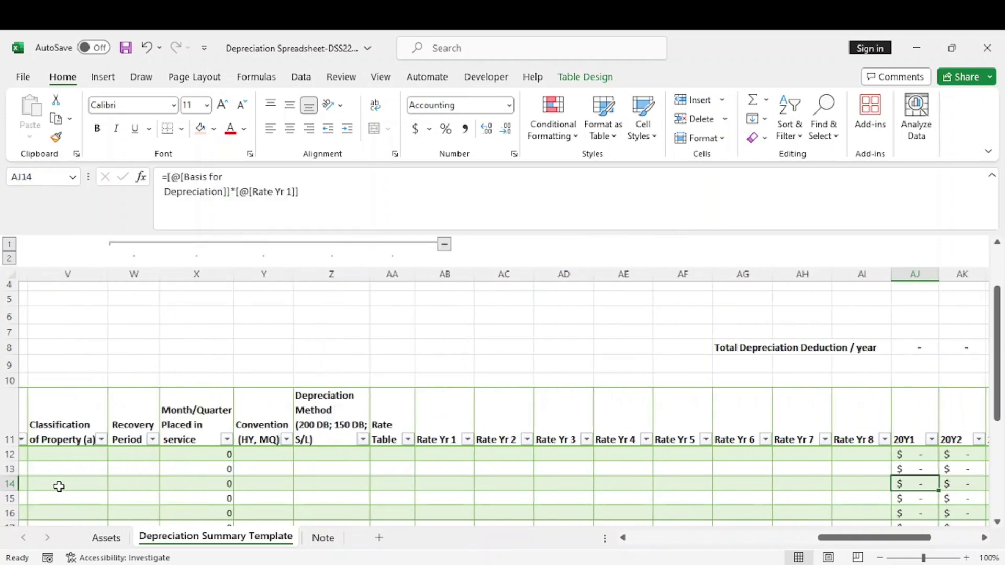
{"action": "key", "text": "Tab"}
{"action": "key", "text": "Tab"}
{"action": "key", "text": "Tab"}
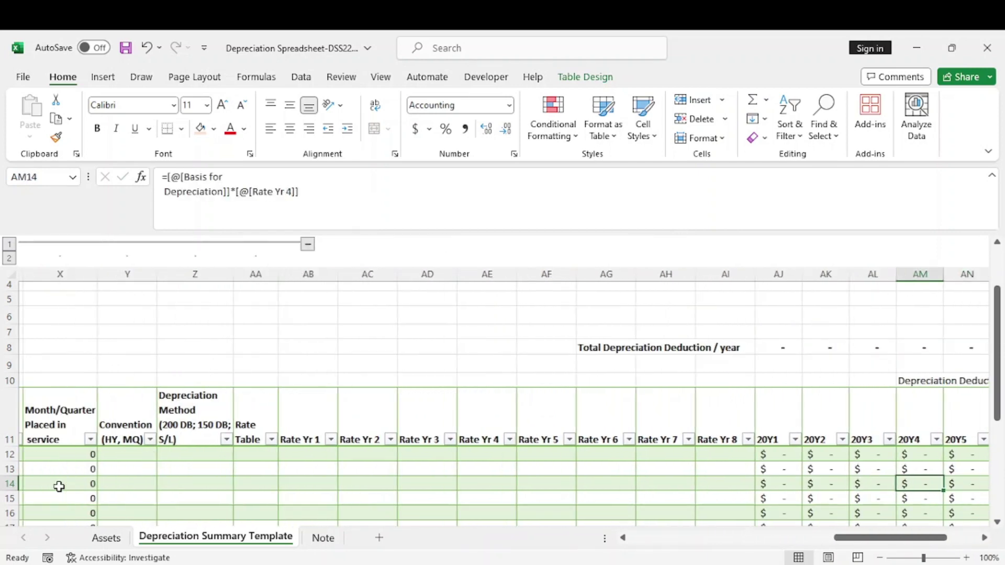
{"action": "key", "text": "Tab"}
{"action": "key", "text": "Tab"}
{"action": "key", "text": "Tab"}
{"action": "key", "text": "Tab"}
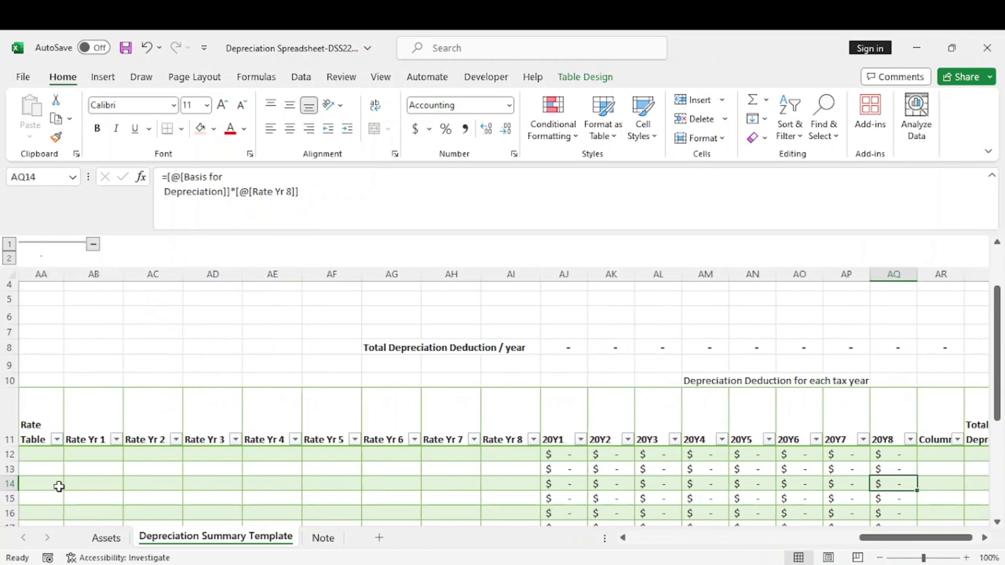
{"action": "key", "text": "Tab"}
{"action": "key", "text": "Tab"}
{"action": "key", "text": "Tab"}
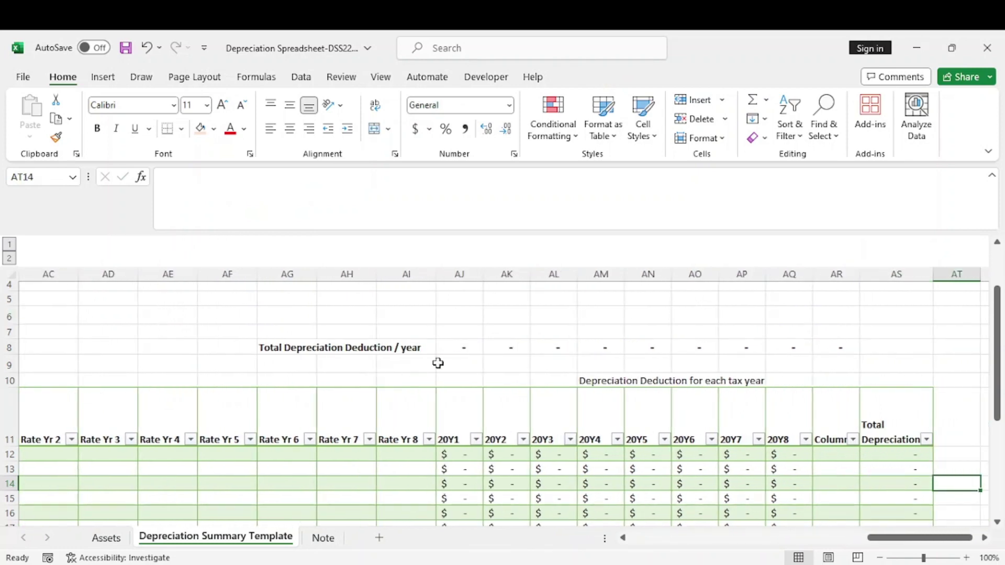
Check the SUM totals in AJ8 and AP8 and the AS12 =SUM(AJ12:AR12) Total Depreciation formula.
{"action": "left_click", "coordinate": [462, 349]}
{"action": "double_click", "coordinate": [462, 349]}
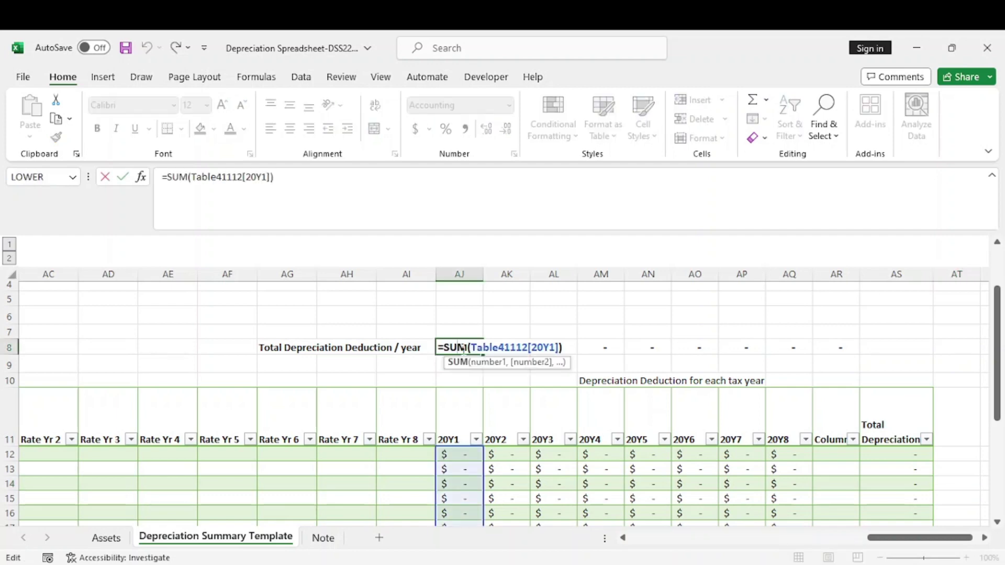
{"action": "key", "text": "Return"}
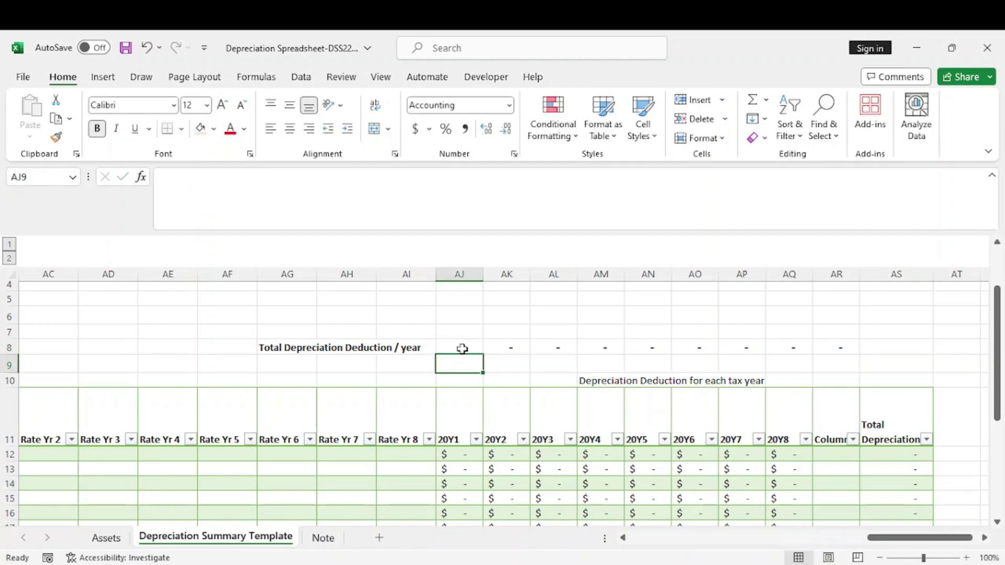
{"action": "double_click", "coordinate": [745, 349]}
{"action": "key", "text": "Return"}
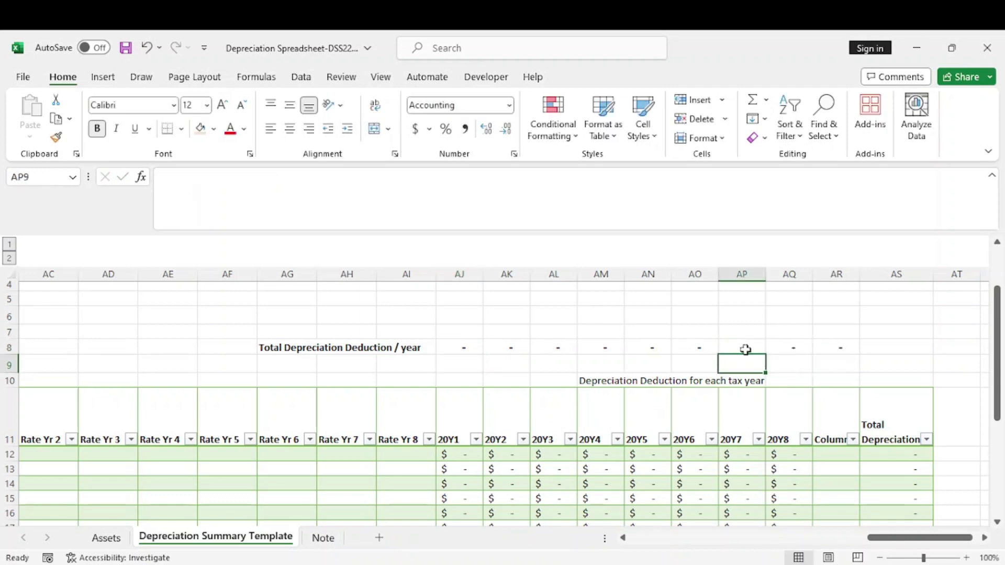
{"action": "double_click", "coordinate": [889, 456]}
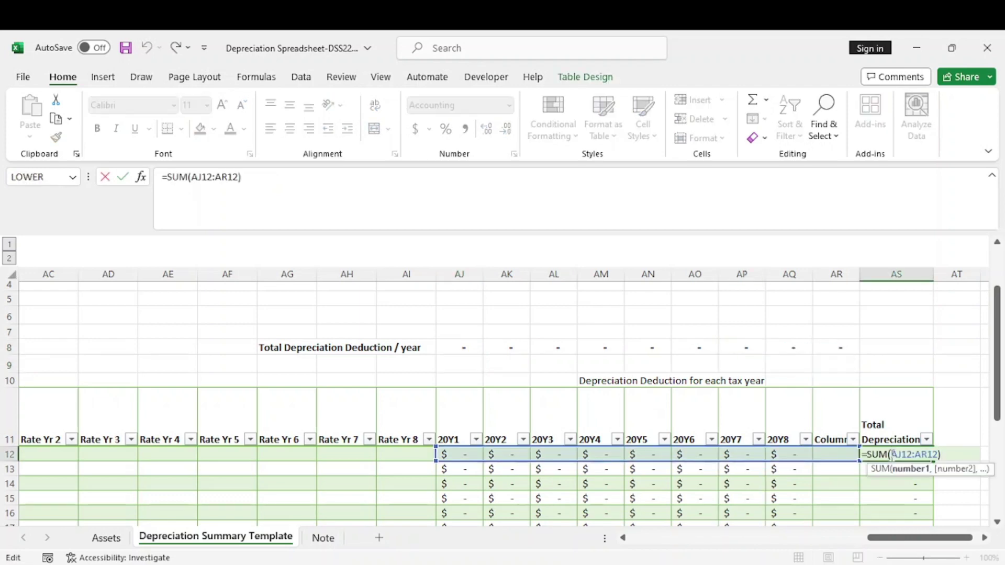
{"action": "key", "text": "Return"}
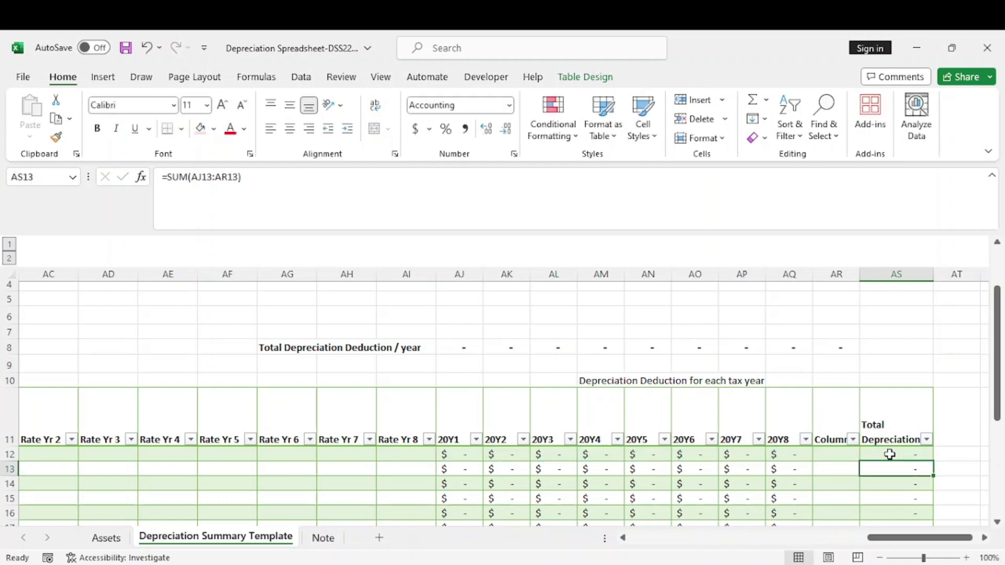
Read the Note sheet down to the IRS Publication 946 links, then show previews of both workbooks.
{"action": "left_click", "coordinate": [323, 539]}
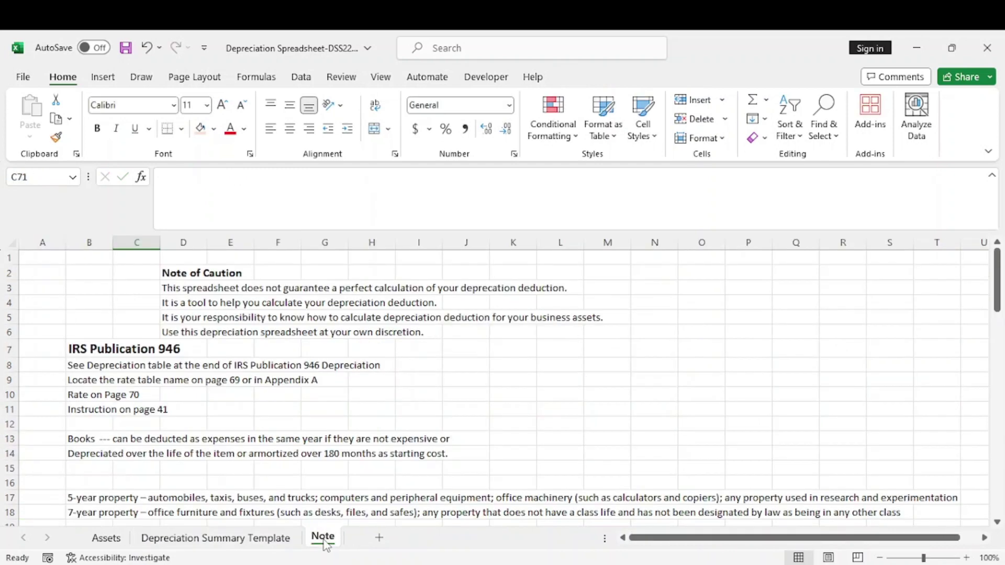
{"action": "left_click_drag", "start_coordinate": [1000, 300], "coordinate": [1002, 501]}
{"action": "left_click", "coordinate": [997, 521]}
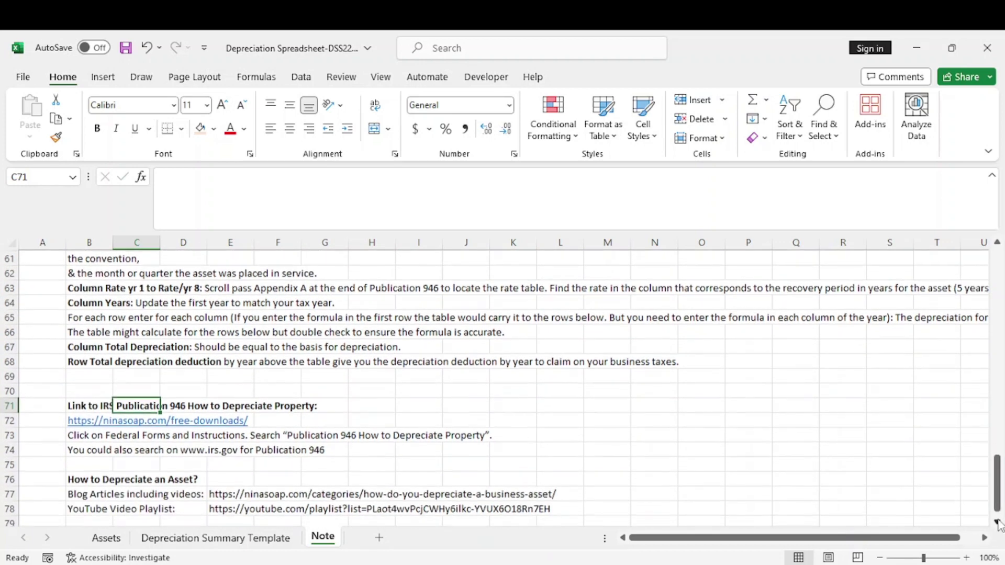
{"action": "left_click", "coordinate": [997, 521]}
{"action": "left_click", "coordinate": [997, 521]}
{"action": "left_click", "coordinate": [663, 564]}
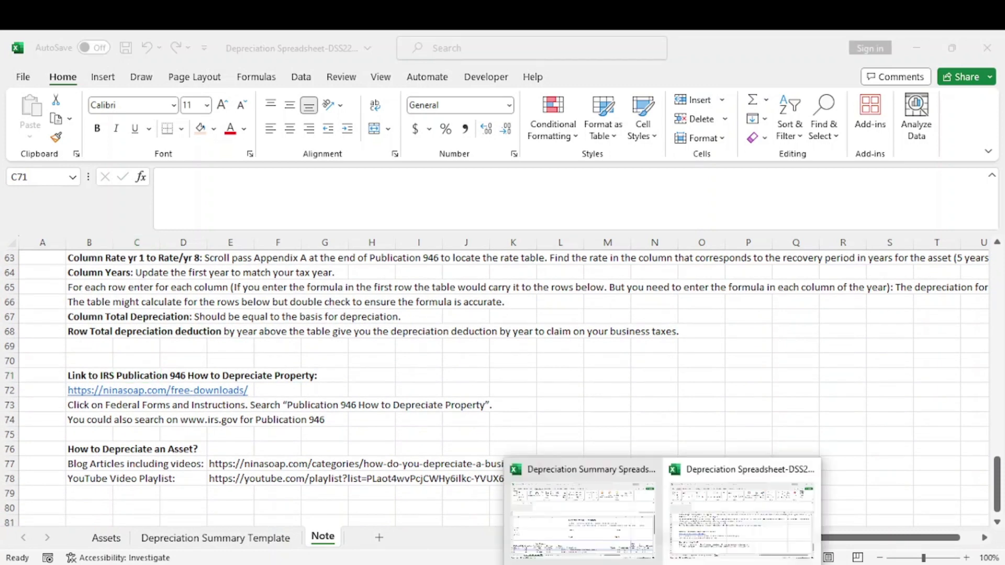
On the Depreciation Summary Spreadsheet's Assets 2020 sheet, verify G5 =F5/H5 gives 59.51% from 189.73 over 318.81.
{"action": "left_click", "coordinate": [611, 533]}
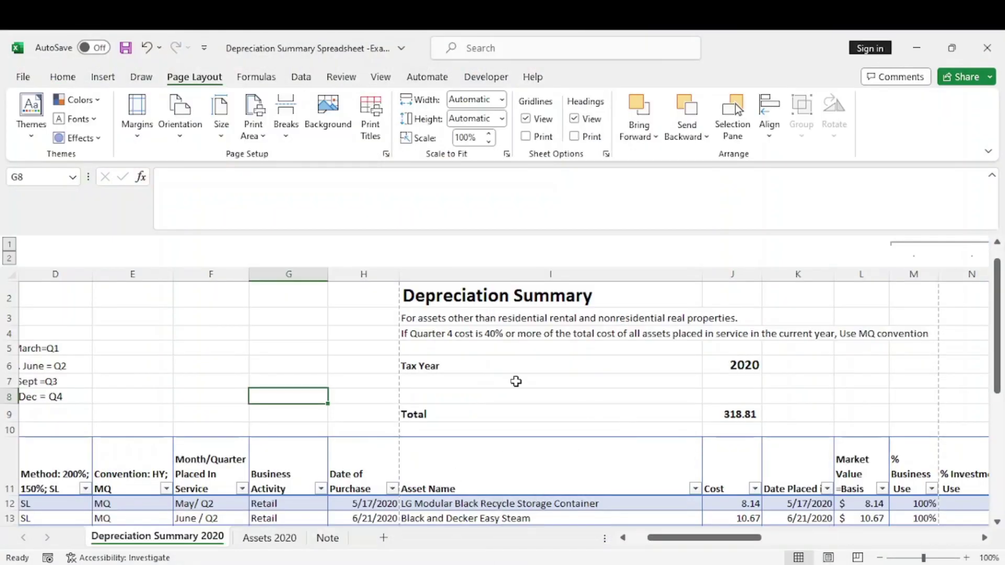
{"action": "left_click", "coordinate": [282, 541]}
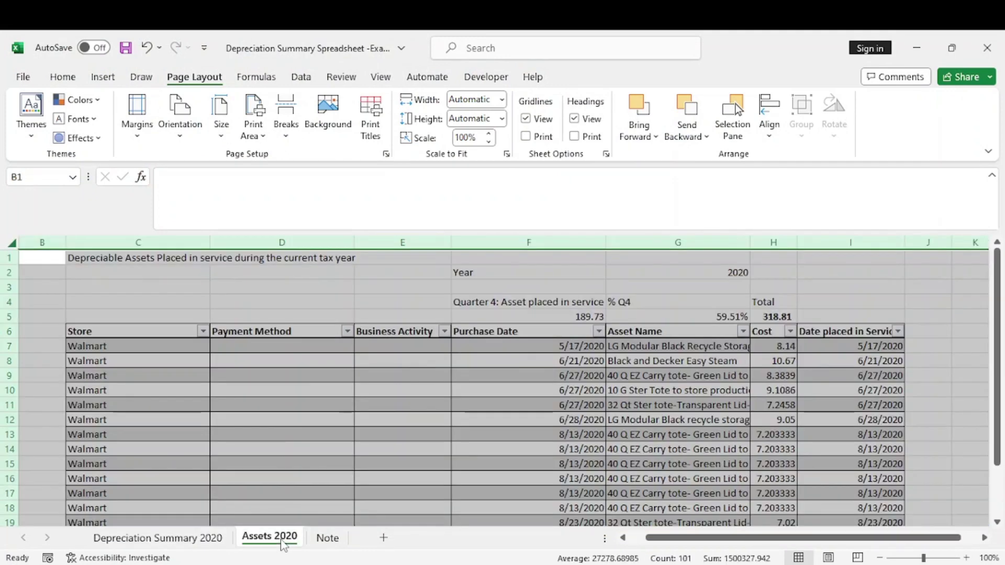
{"action": "left_click", "coordinate": [930, 393]}
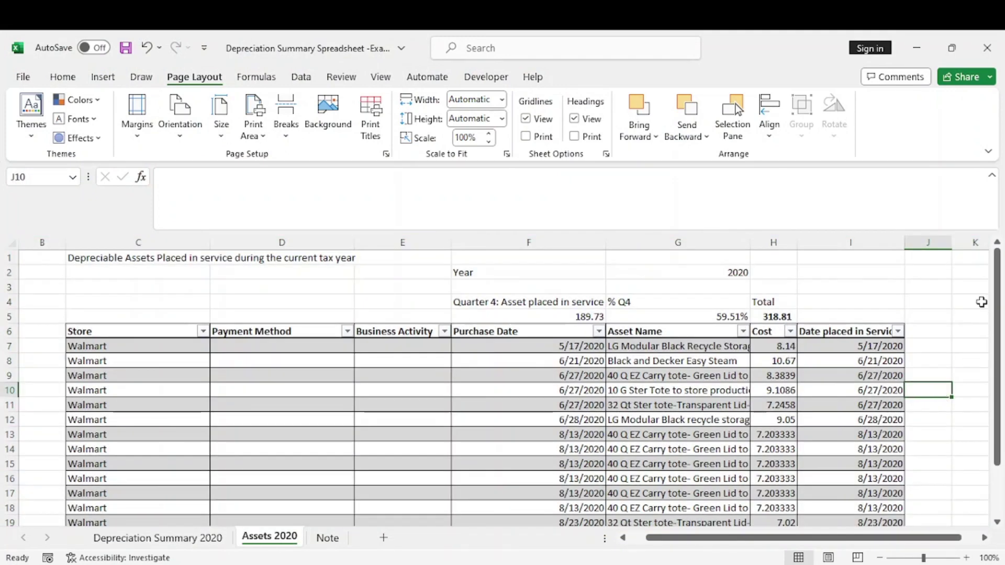
{"action": "scroll", "coordinate": [1002, 313], "scroll_direction": "down", "scroll_amount": 1}
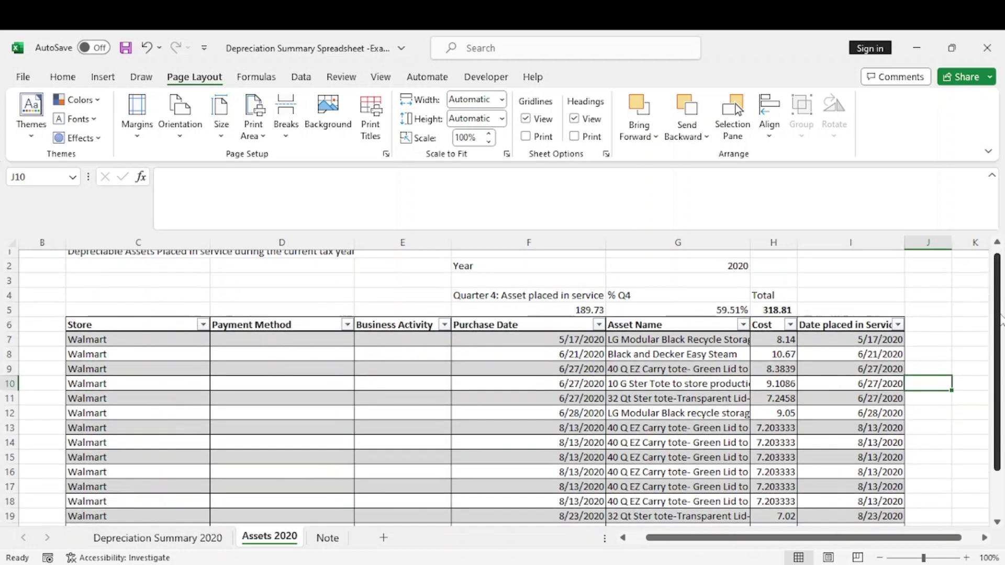
{"action": "left_click", "coordinate": [584, 310]}
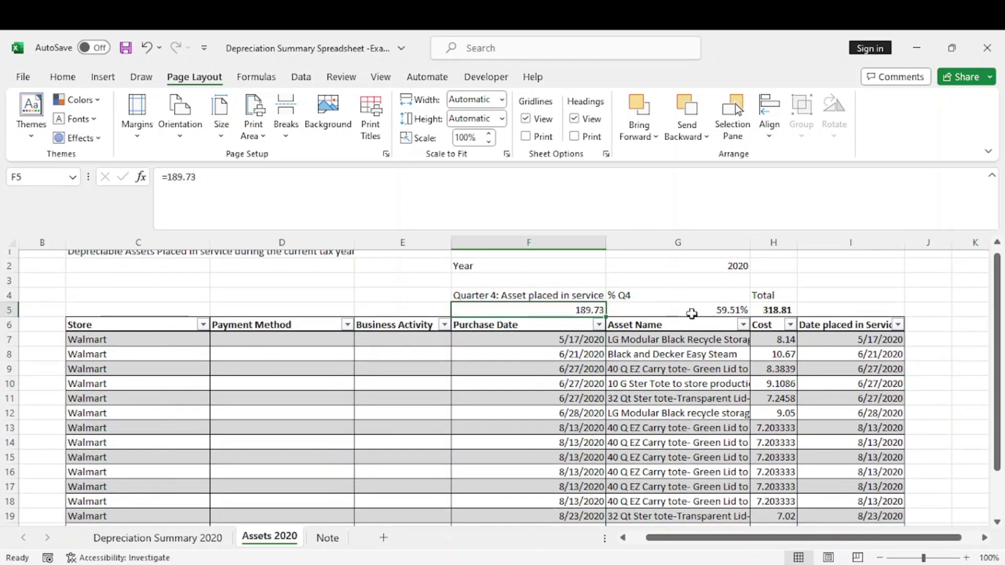
{"action": "double_click", "coordinate": [673, 310]}
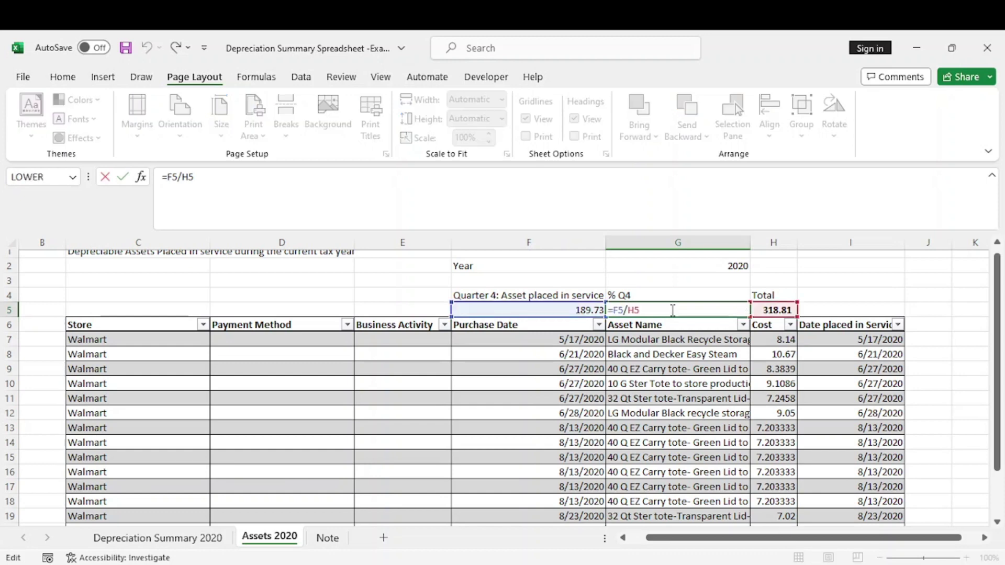
{"action": "key", "text": "Return"}
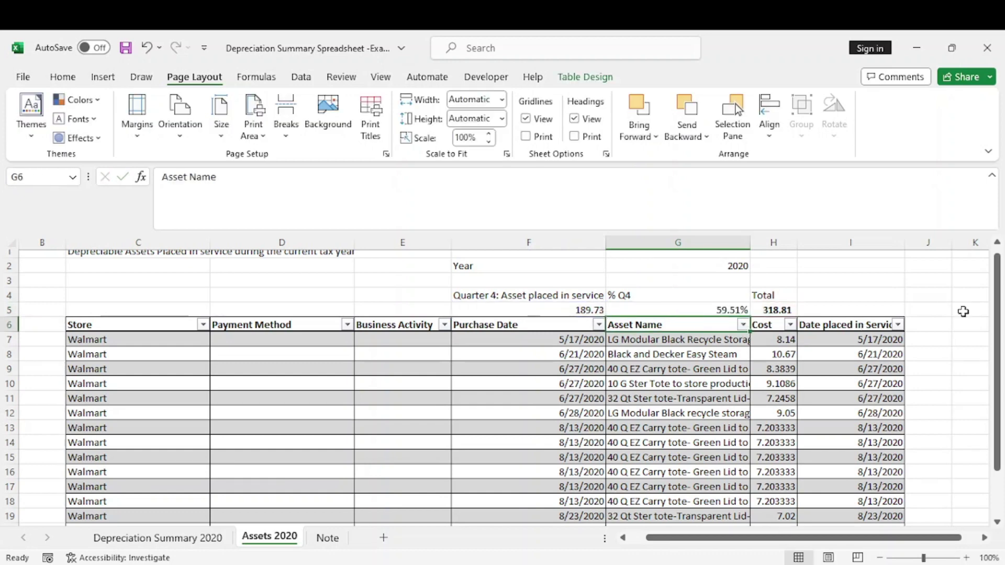
{"action": "left_click_drag", "start_coordinate": [1002, 321], "coordinate": [1002, 376]}
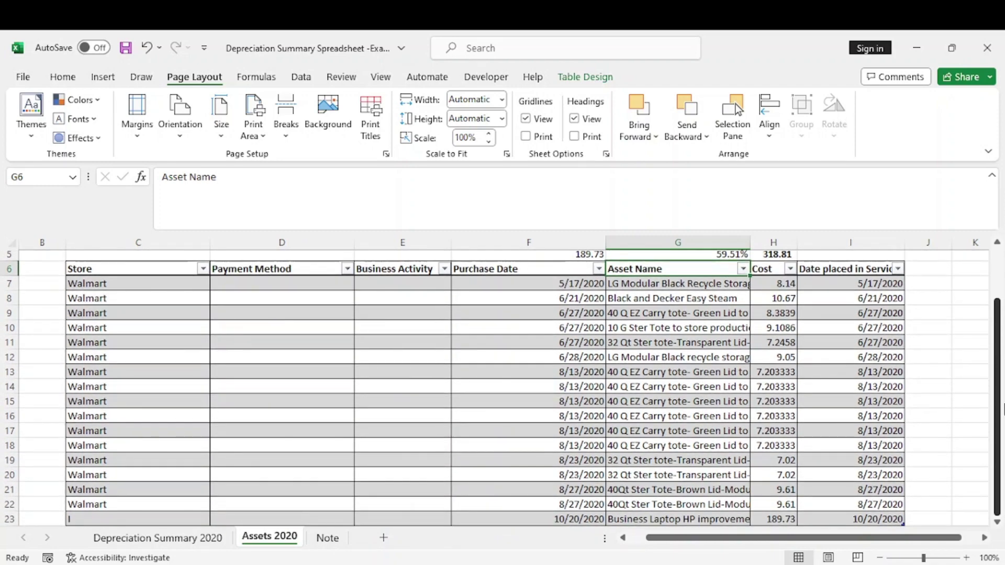
{"action": "left_click", "coordinate": [781, 519]}
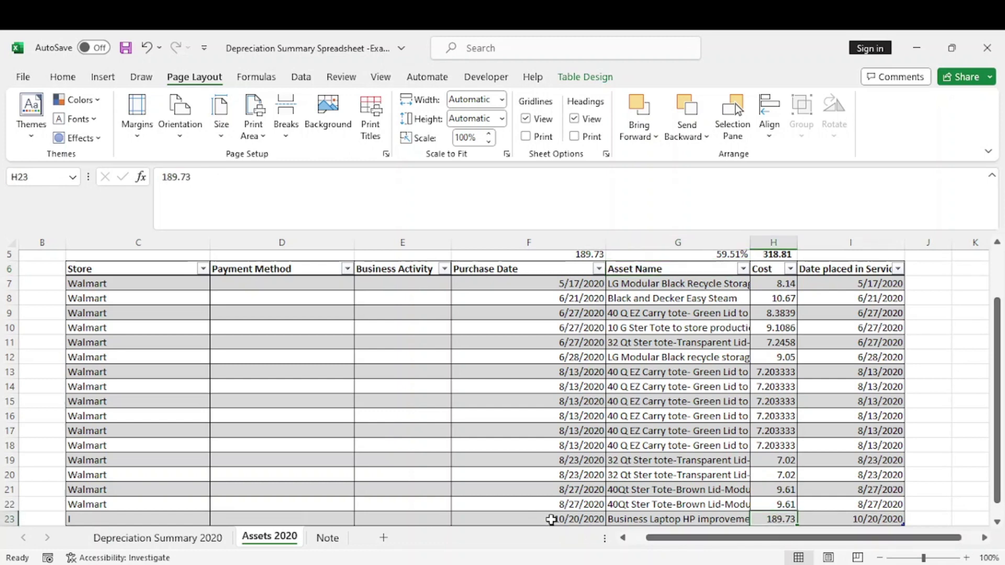
{"action": "left_click", "coordinate": [550, 519]}
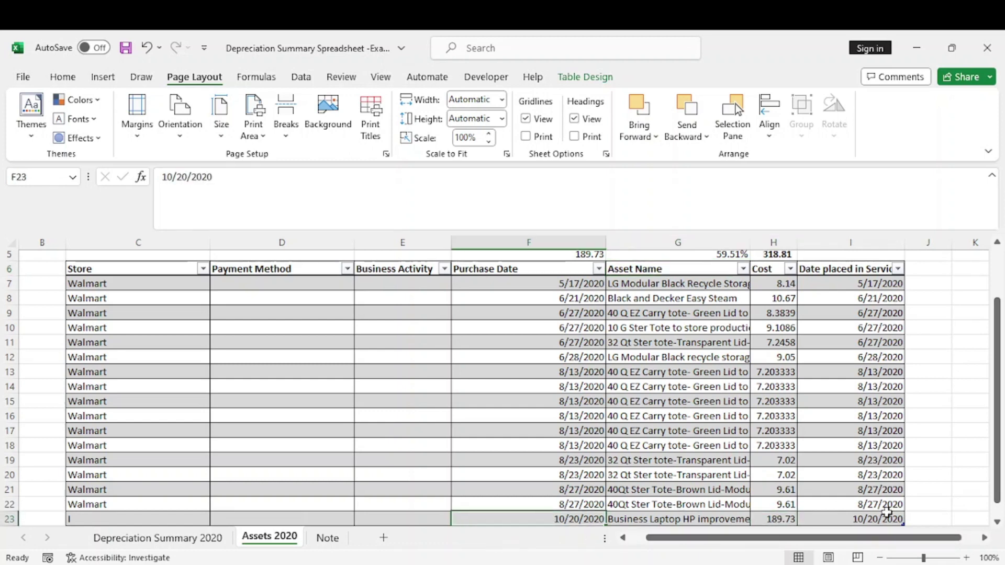
{"action": "scroll", "coordinate": [997, 419], "scroll_direction": "up", "scroll_amount": 1}
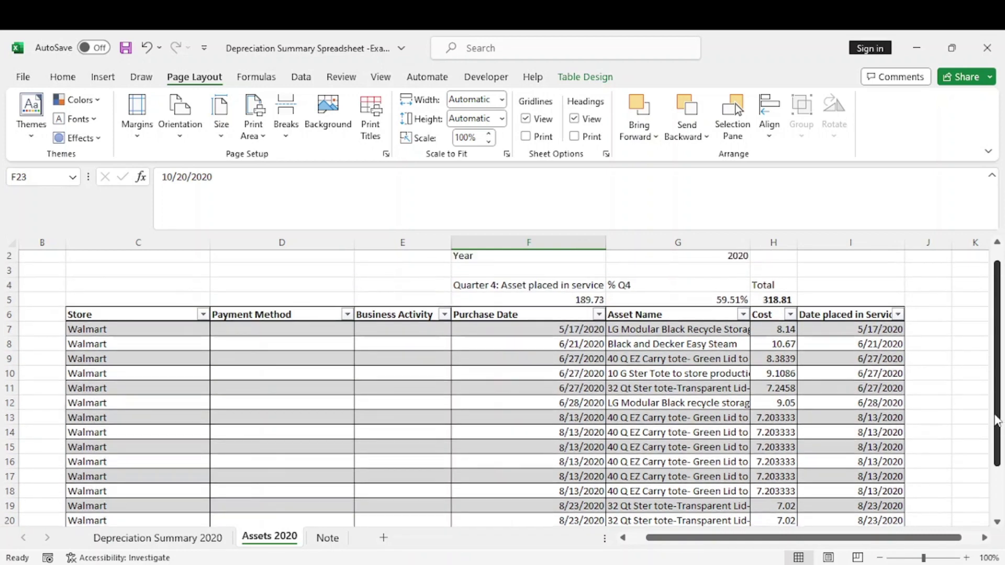
{"action": "scroll", "coordinate": [996, 419], "scroll_direction": "up", "scroll_amount": 1}
{"action": "left_click", "coordinate": [650, 304]}
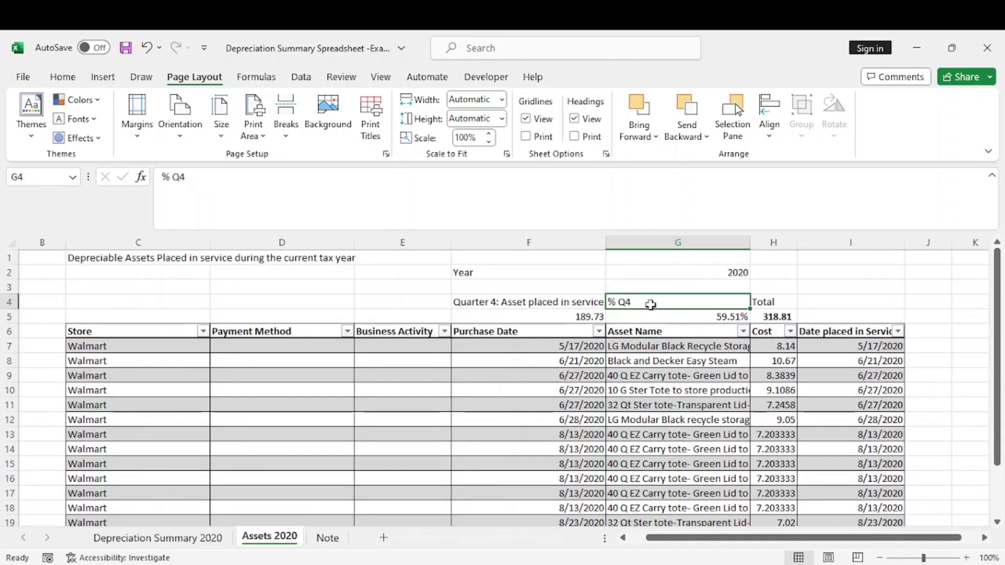
{"action": "left_click", "coordinate": [586, 315]}
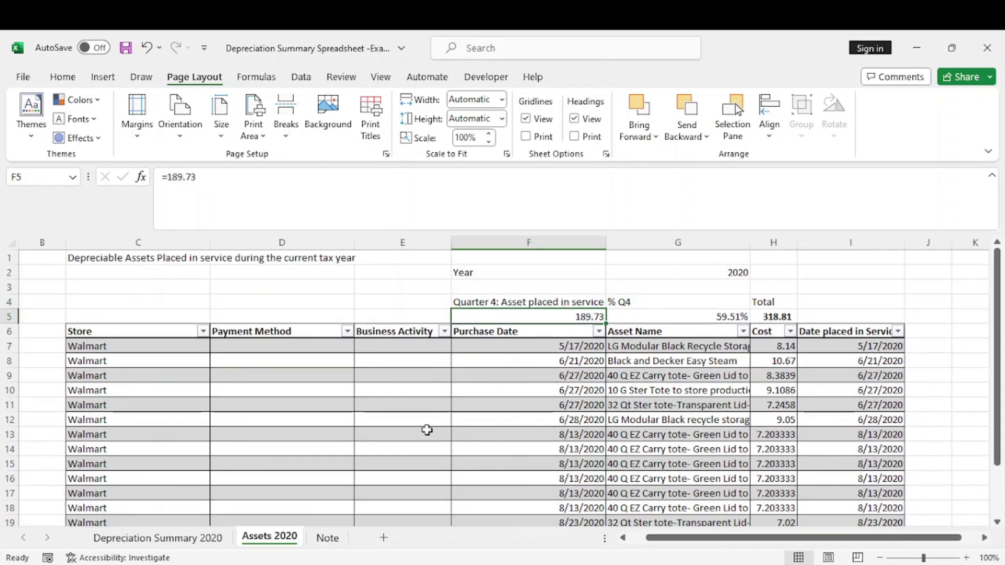
{"action": "left_click", "coordinate": [714, 316]}
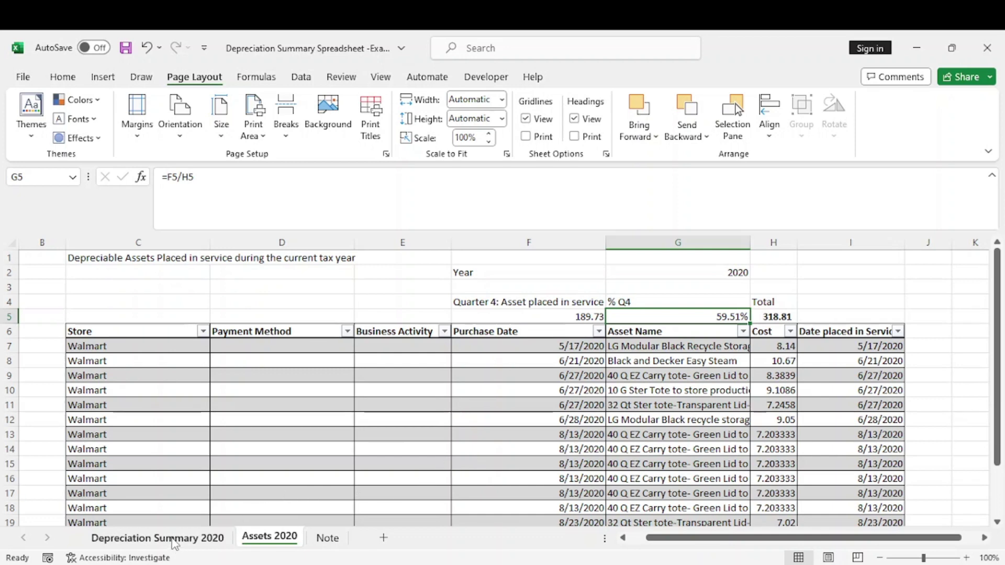
Open the Depreciation Summary 2020 sheet and scroll to the yearly deduction columns AA–AR.
{"action": "left_click", "coordinate": [172, 539]}
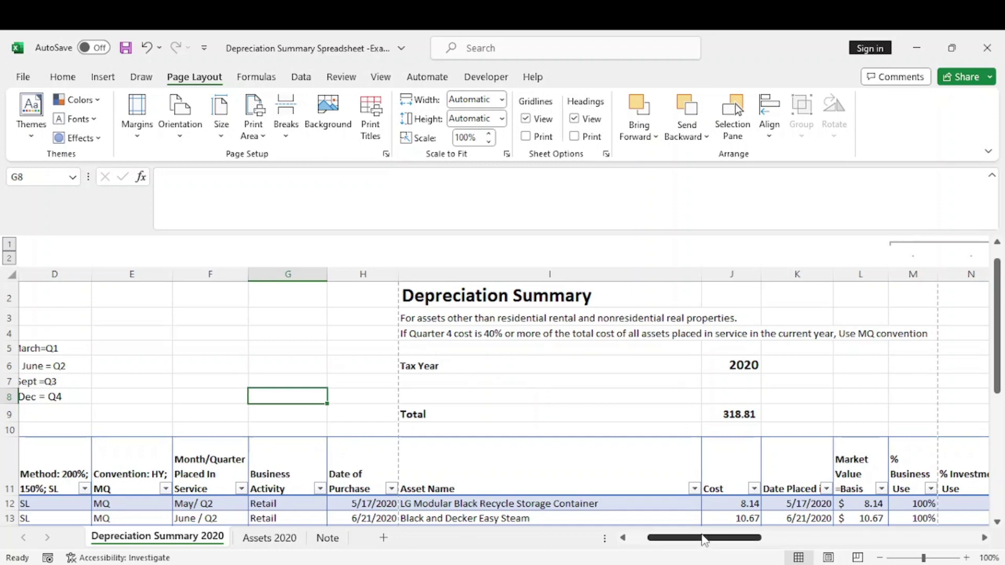
{"action": "left_click_drag", "start_coordinate": [704, 540], "coordinate": [686, 540]}
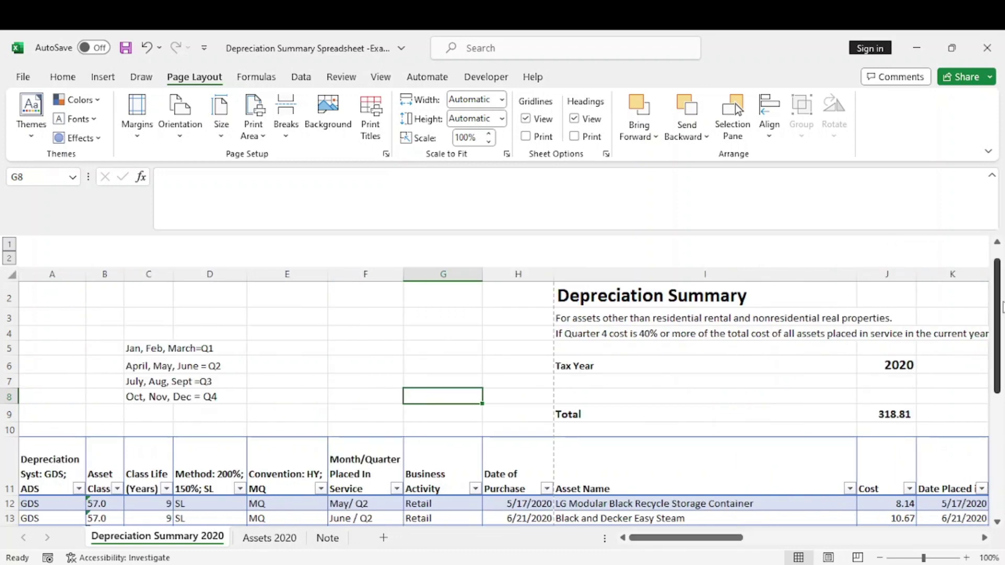
{"action": "left_click_drag", "start_coordinate": [997, 306], "coordinate": [1001, 381]}
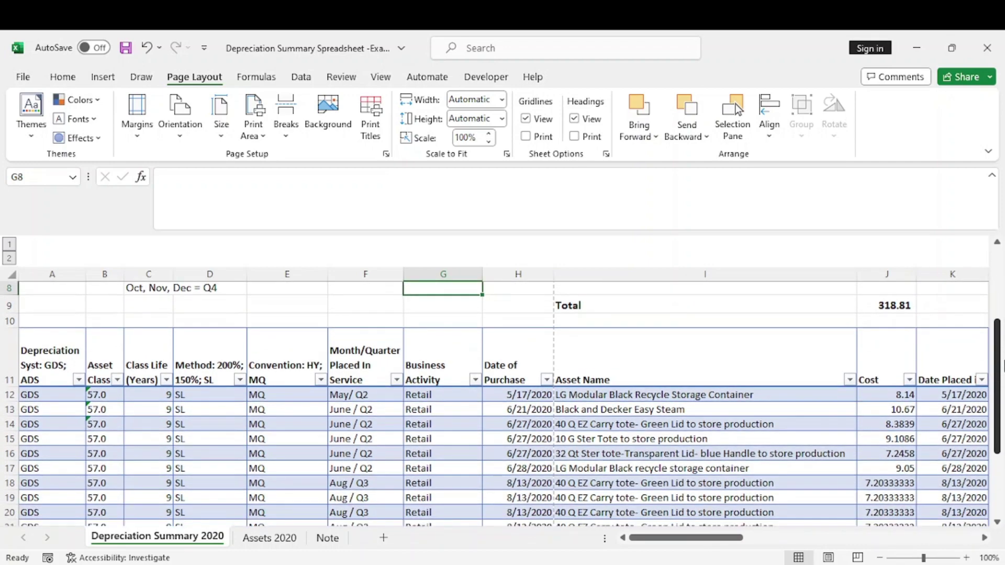
{"action": "scroll", "coordinate": [502, 409], "scroll_direction": "right", "scroll_amount": 5}
{"action": "scroll", "coordinate": [502, 409], "scroll_direction": "up", "scroll_amount": 2}
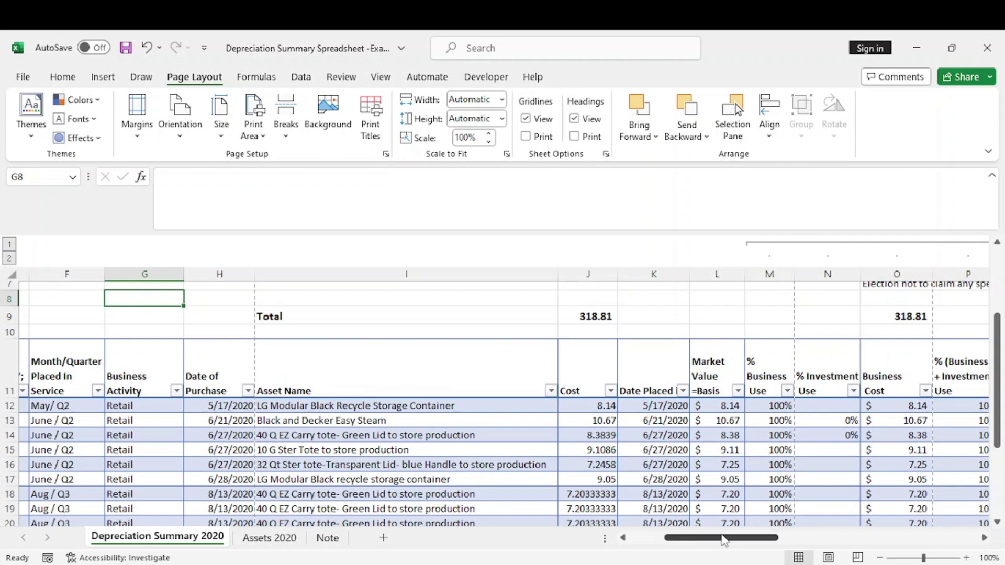
{"action": "left_click_drag", "start_coordinate": [723, 540], "coordinate": [911, 564]}
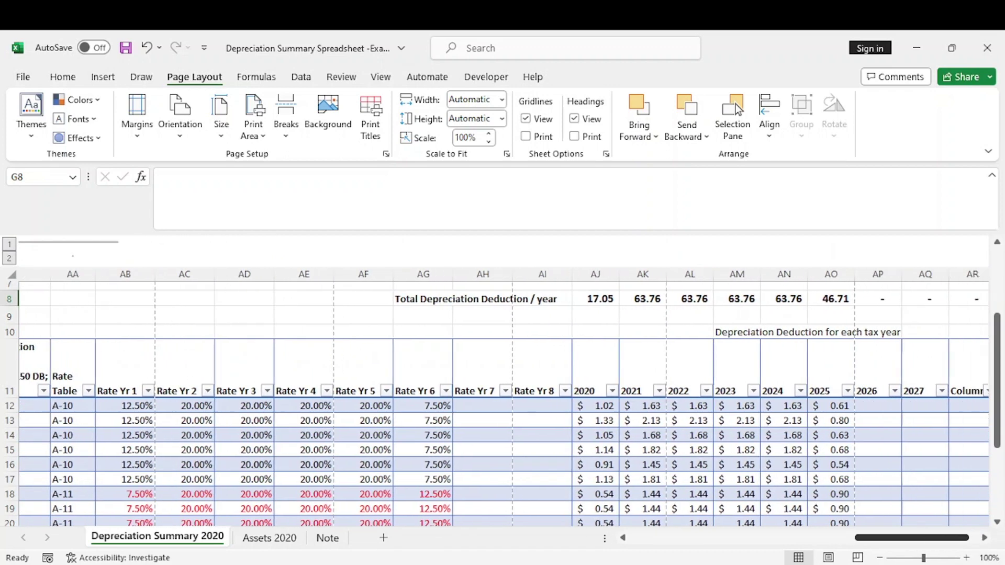
Scroll to column AS and inspect row 13's =SUM(AJ13:AR13) total of 10.67.
{"action": "scroll", "coordinate": [504, 433], "scroll_direction": "right", "scroll_amount": 1}
{"action": "scroll", "coordinate": [504, 433], "scroll_direction": "right", "scroll_amount": 1}
{"action": "scroll", "coordinate": [504, 433], "scroll_direction": "right", "scroll_amount": 1}
{"action": "scroll", "coordinate": [504, 433], "scroll_direction": "right", "scroll_amount": 1}
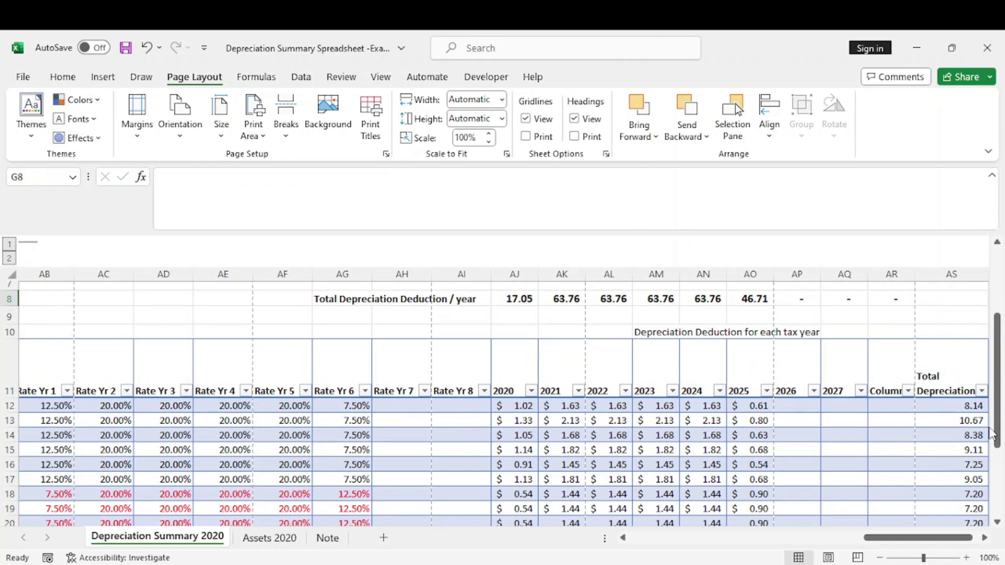
{"action": "left_click_drag", "start_coordinate": [956, 539], "coordinate": [966, 538]}
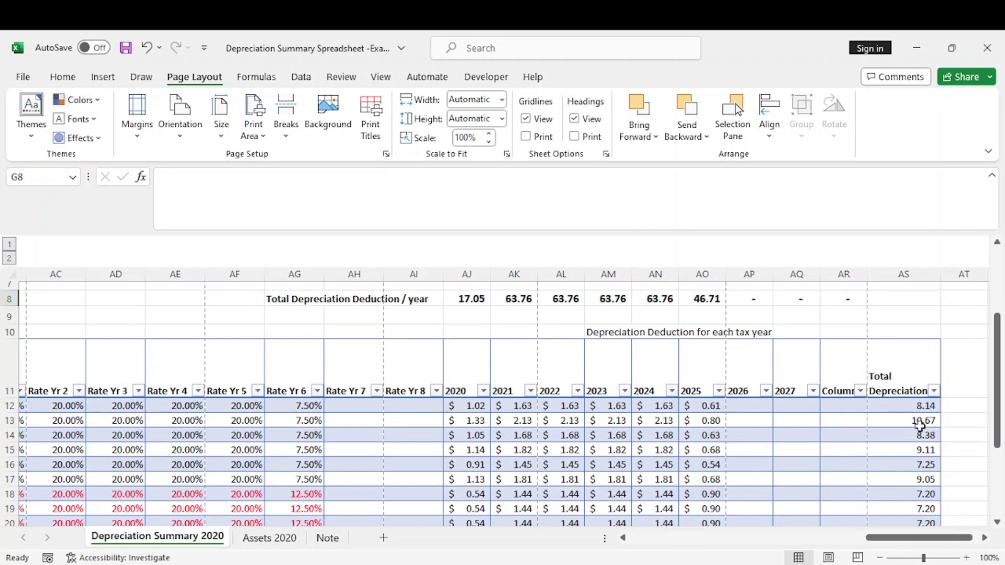
{"action": "left_click", "coordinate": [918, 423]}
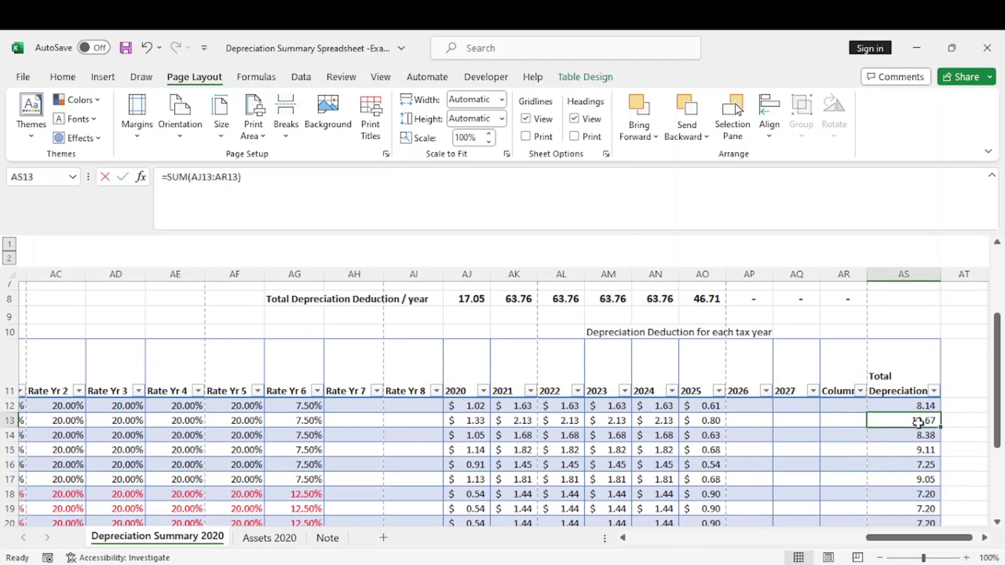
{"action": "double_click", "coordinate": [918, 423]}
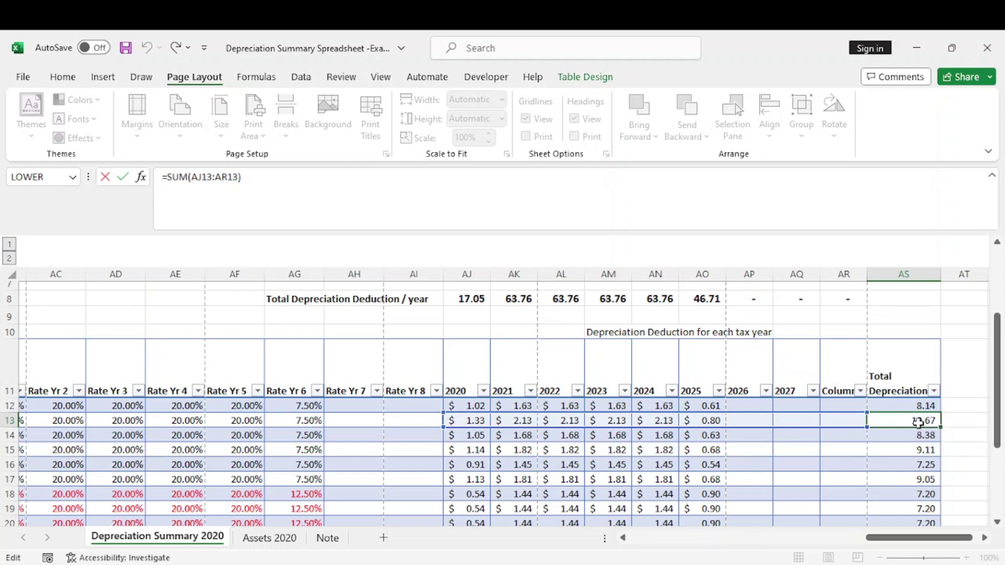
{"action": "key", "text": "Return"}
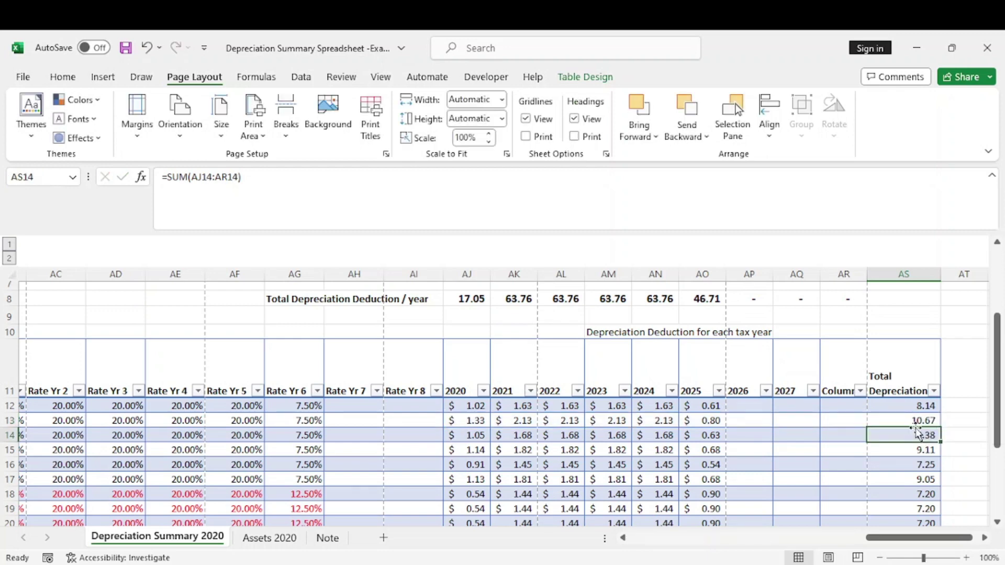
{"action": "left_click", "coordinate": [916, 420]}
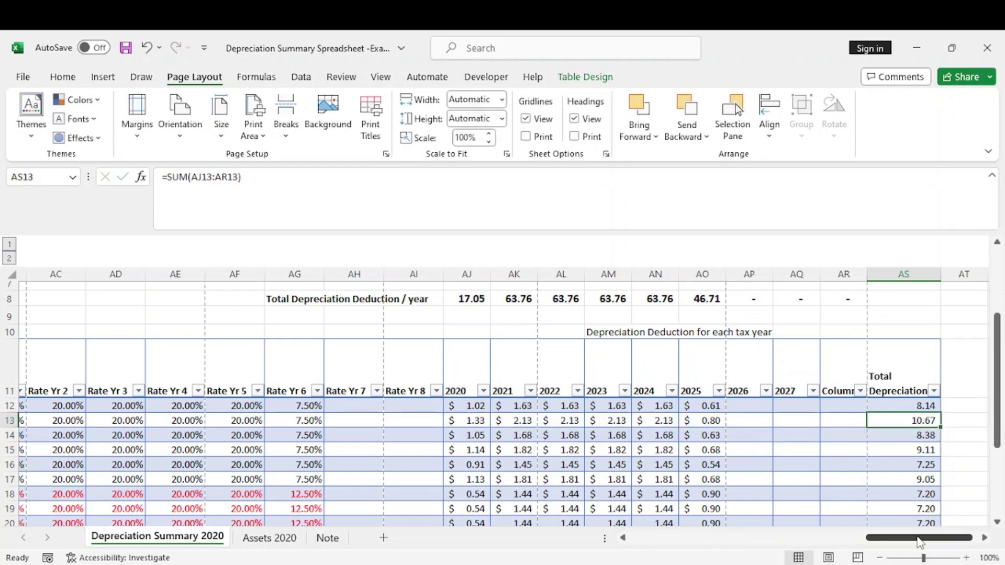
{"action": "left_click_drag", "start_coordinate": [919, 542], "coordinate": [836, 555]}
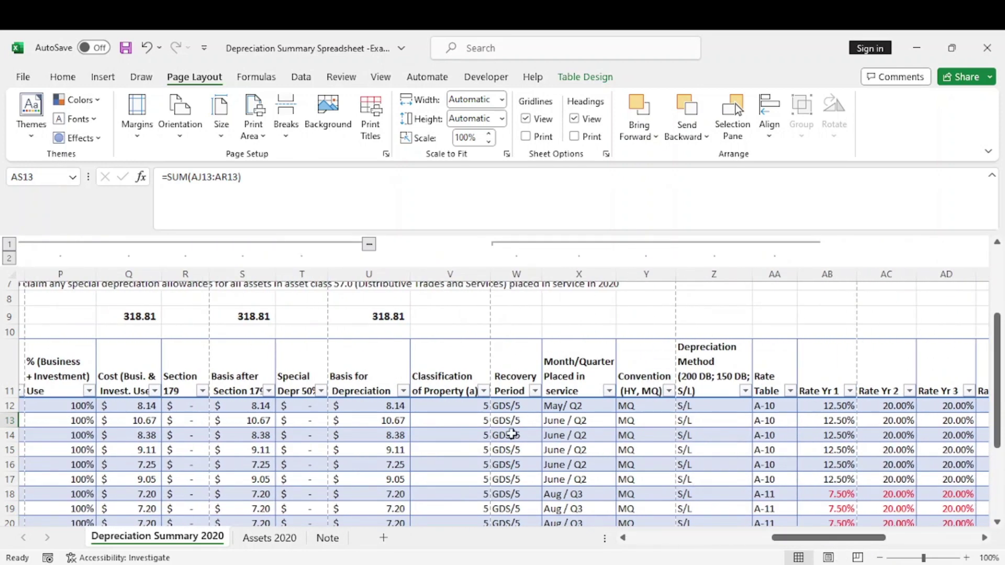
Inspect U13's Basis for Depreciation: Basis after Section 179 minus Special Depr 50%, giving 10.67.
{"action": "left_click", "coordinate": [393, 419]}
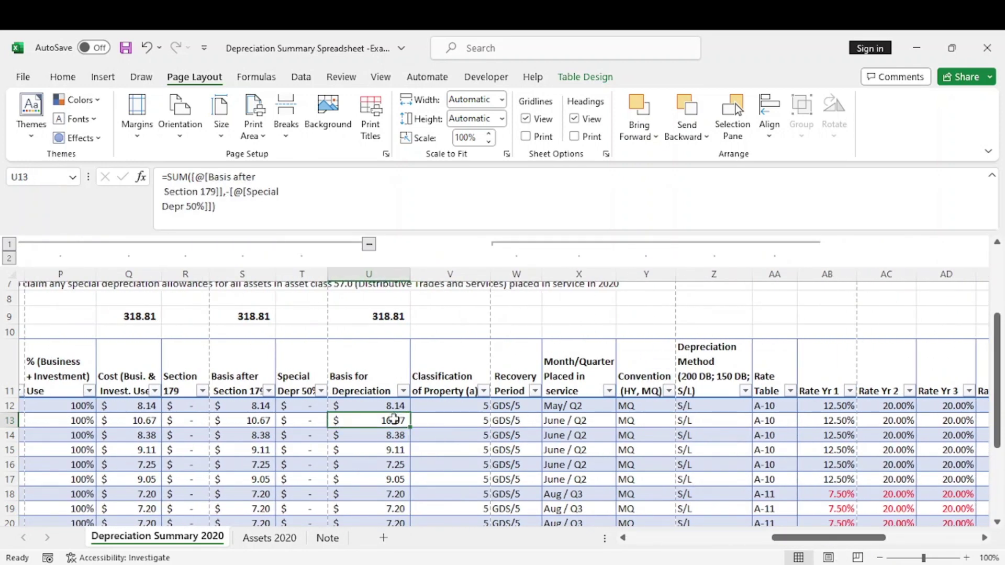
{"action": "left_click", "coordinate": [344, 389]}
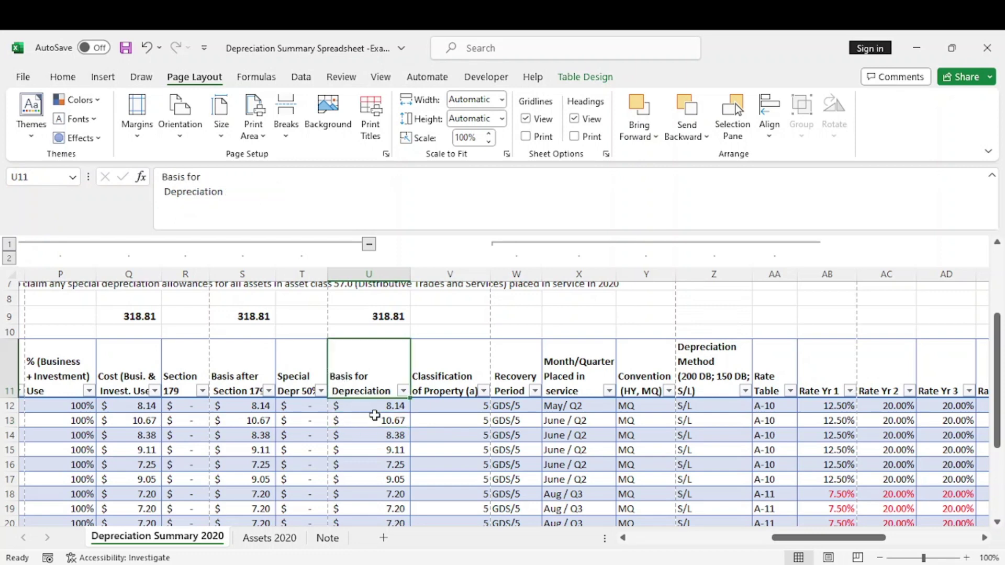
{"action": "left_click", "coordinate": [384, 421]}
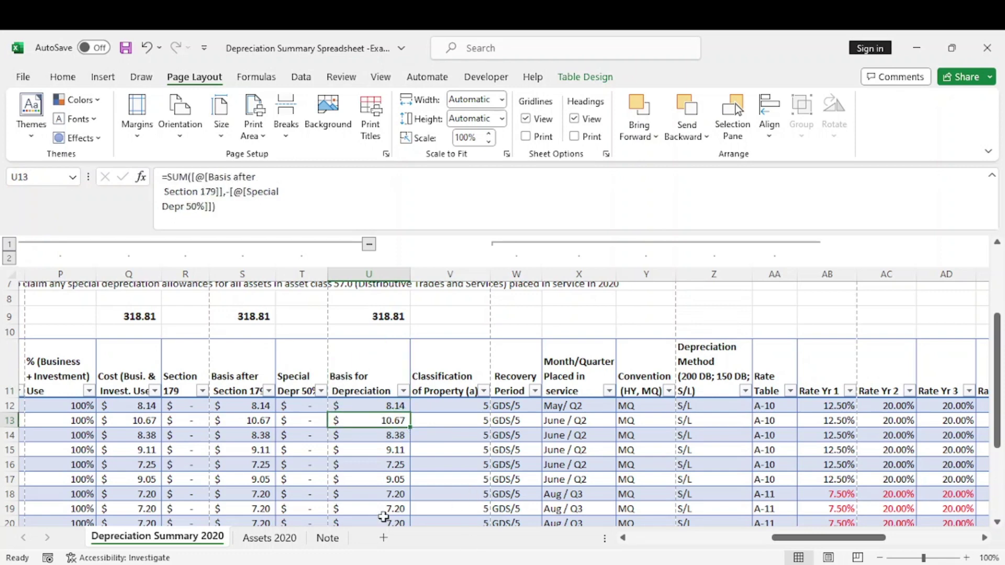
{"action": "left_click", "coordinate": [327, 539]}
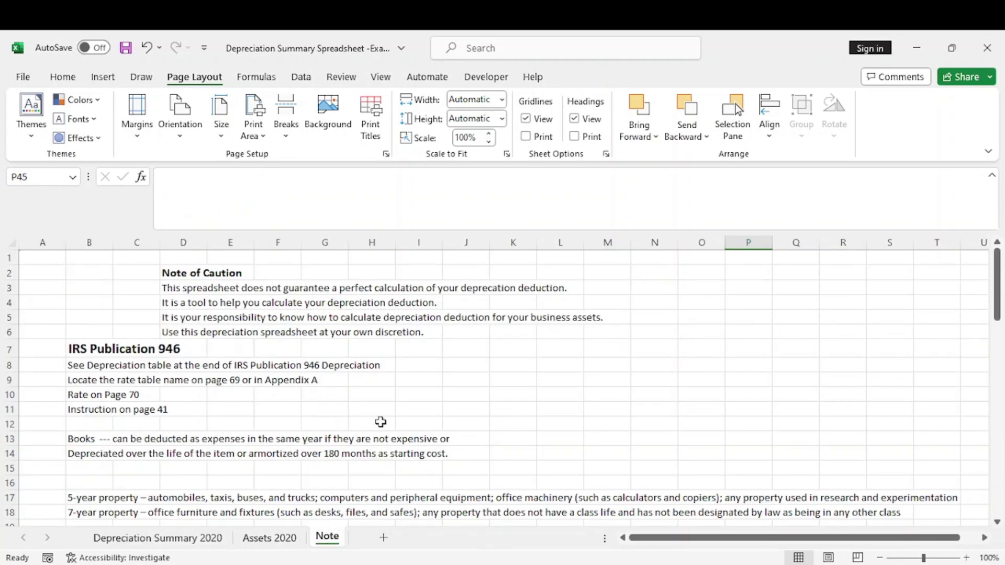
{"action": "key", "text": "ctrl+Page_Up"}
{"action": "key", "text": "ctrl+Page_Up"}
{"action": "left_click_drag", "start_coordinate": [687, 541], "coordinate": [773, 544]}
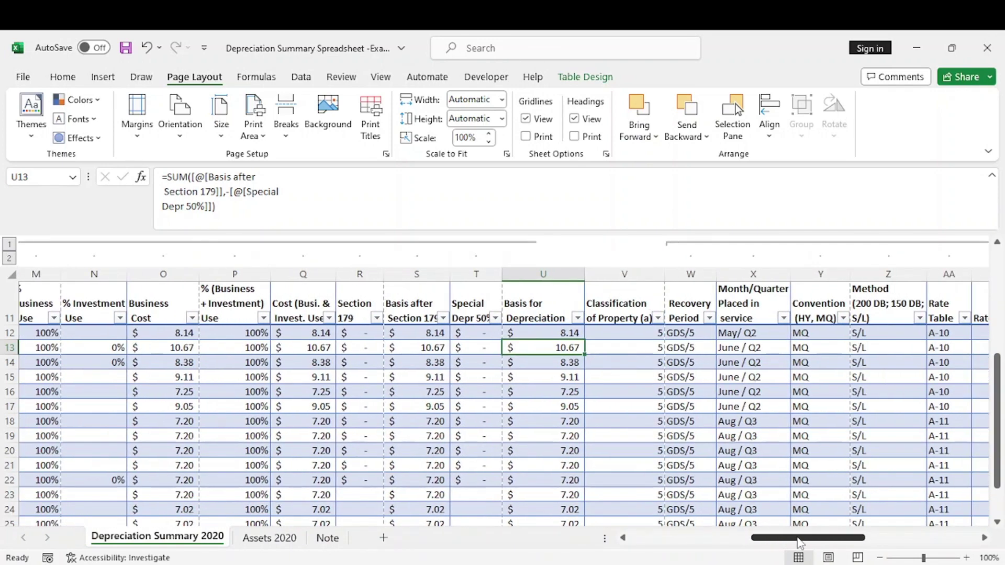
{"action": "left_click_drag", "start_coordinate": [773, 544], "coordinate": [901, 560]}
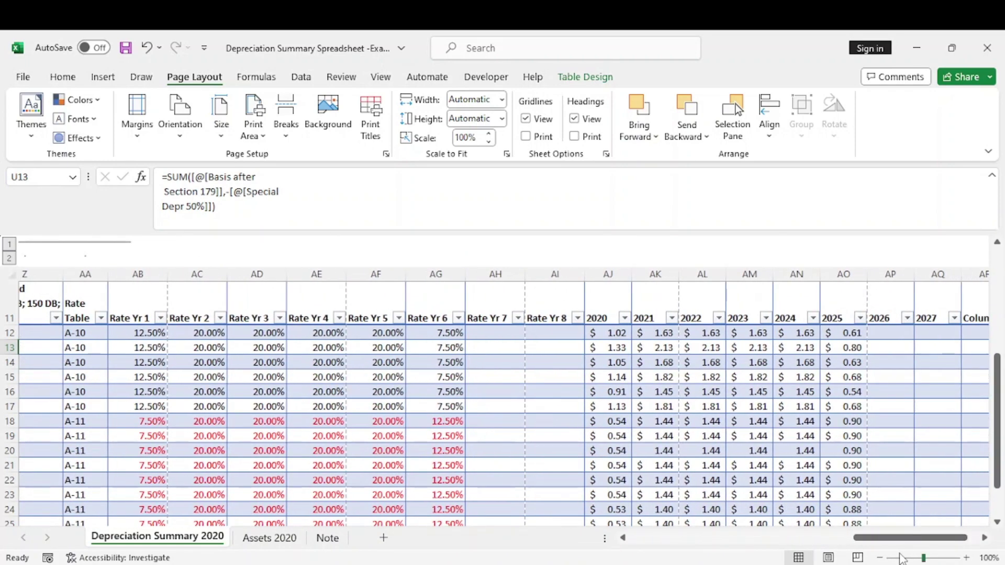